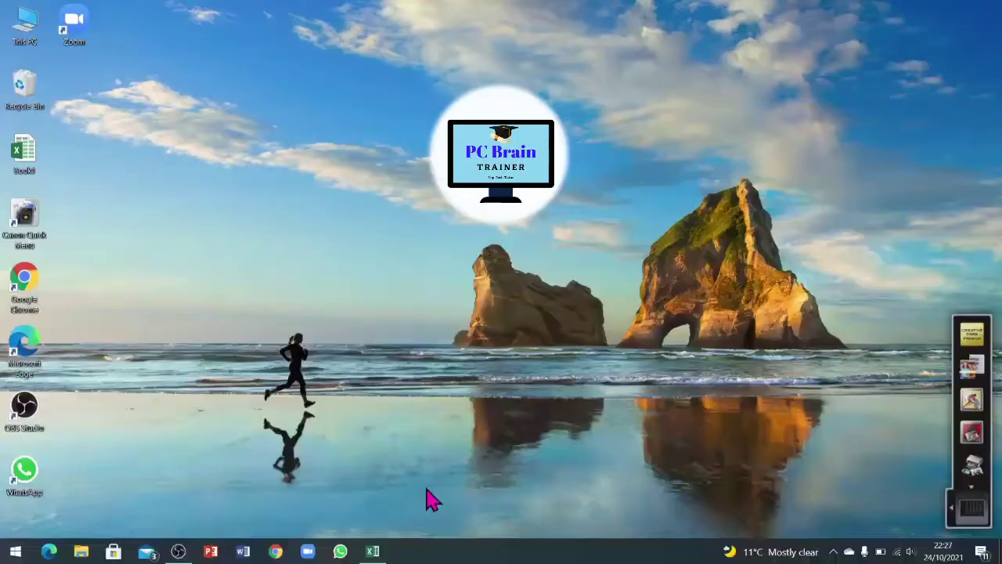
Restore the YT Video 6 workbook window showing the student table and option lists
{"action": "mouse_move", "coordinate": [375, 554]}
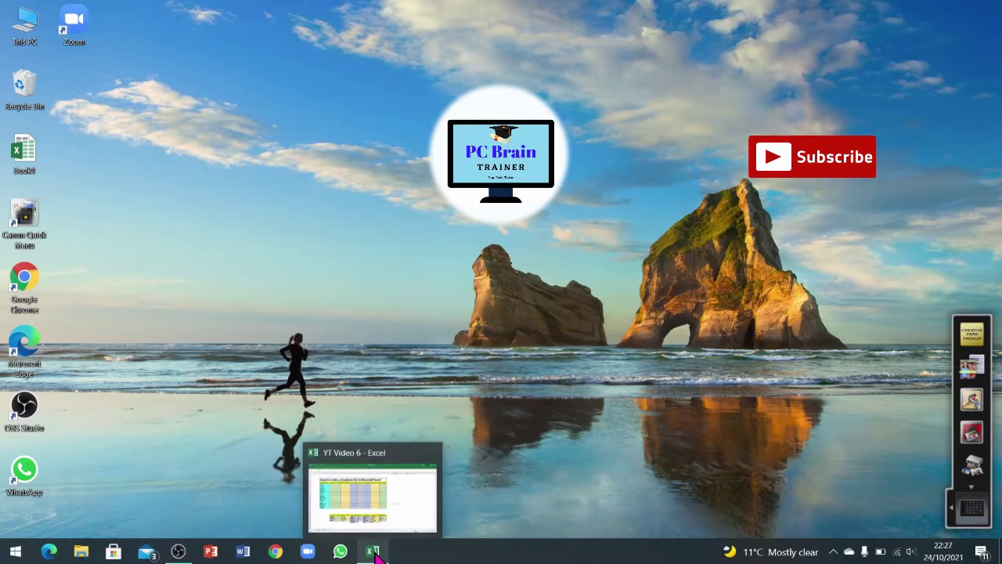
{"action": "left_click", "coordinate": [375, 553]}
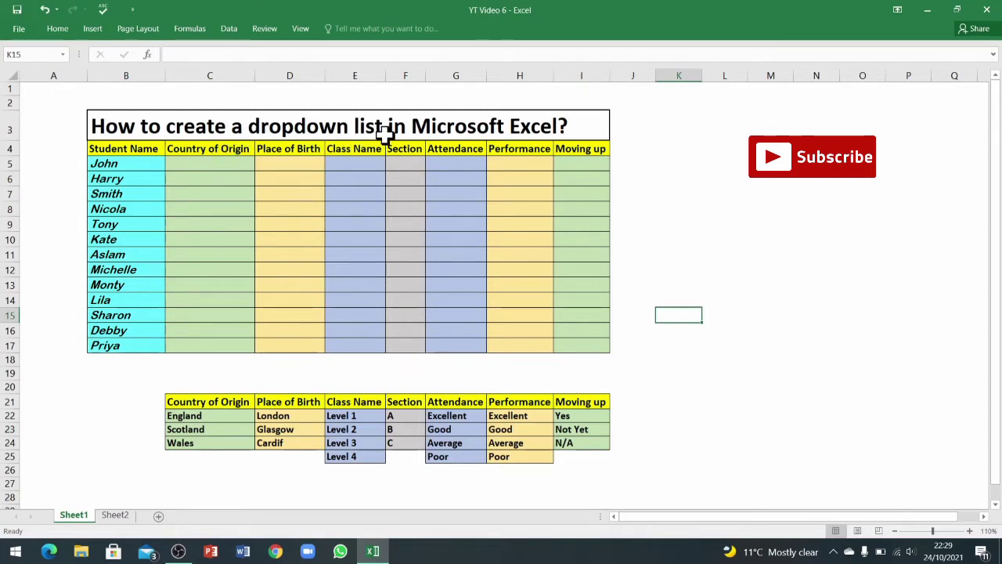
Choose England for John, Scotland for Lila and Wales for Kate from the country drop-downs
{"action": "left_click", "coordinate": [231, 163]}
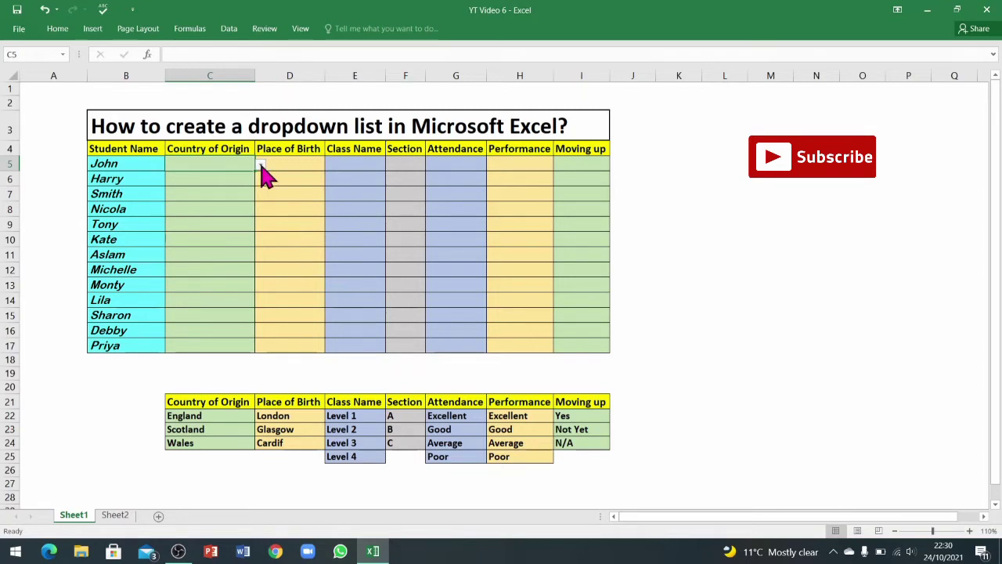
{"action": "left_click", "coordinate": [261, 166]}
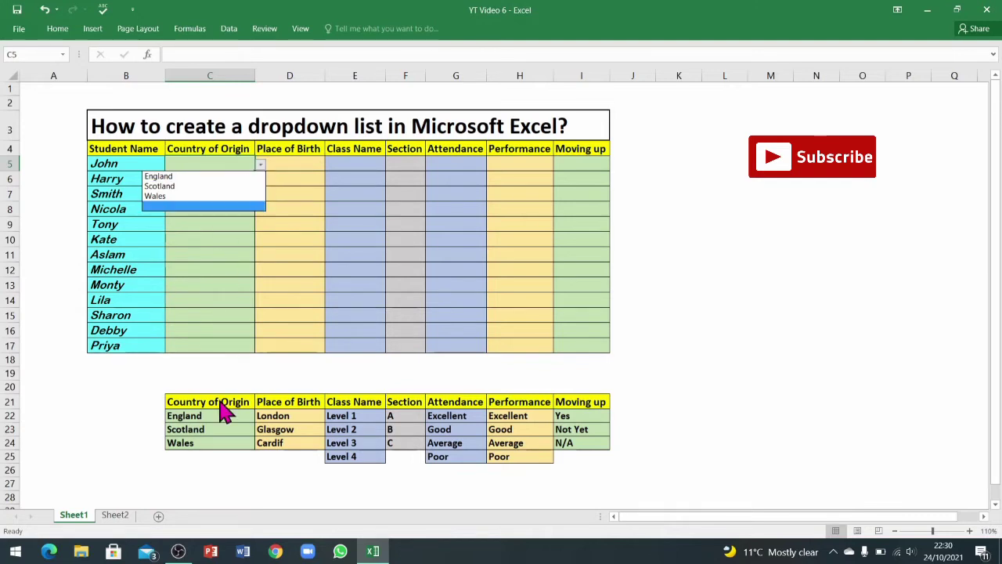
{"action": "left_click", "coordinate": [207, 178]}
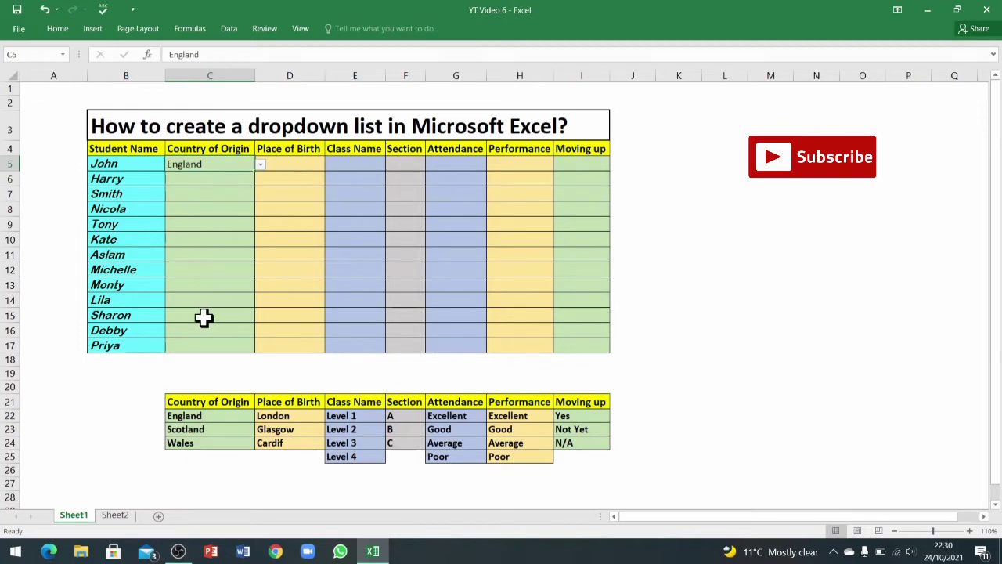
{"action": "left_click", "coordinate": [235, 300]}
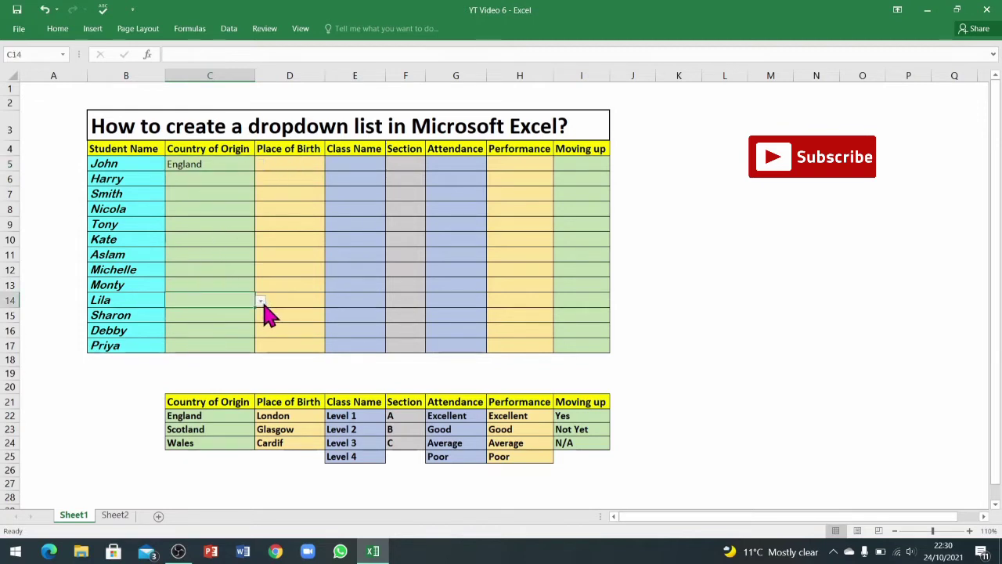
{"action": "left_click", "coordinate": [262, 303]}
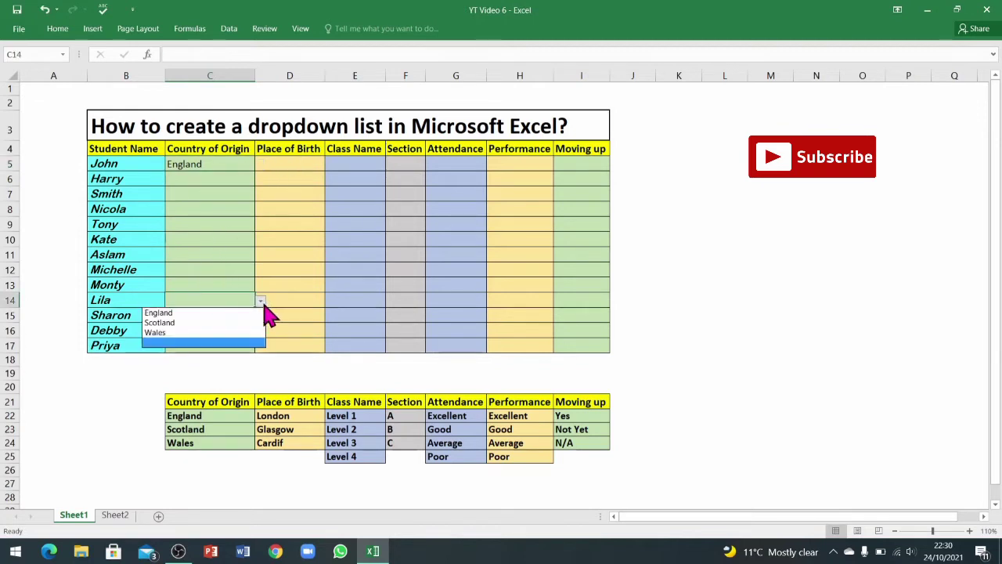
{"action": "left_click", "coordinate": [161, 323]}
{"action": "left_click", "coordinate": [235, 240]}
{"action": "left_click", "coordinate": [260, 240]}
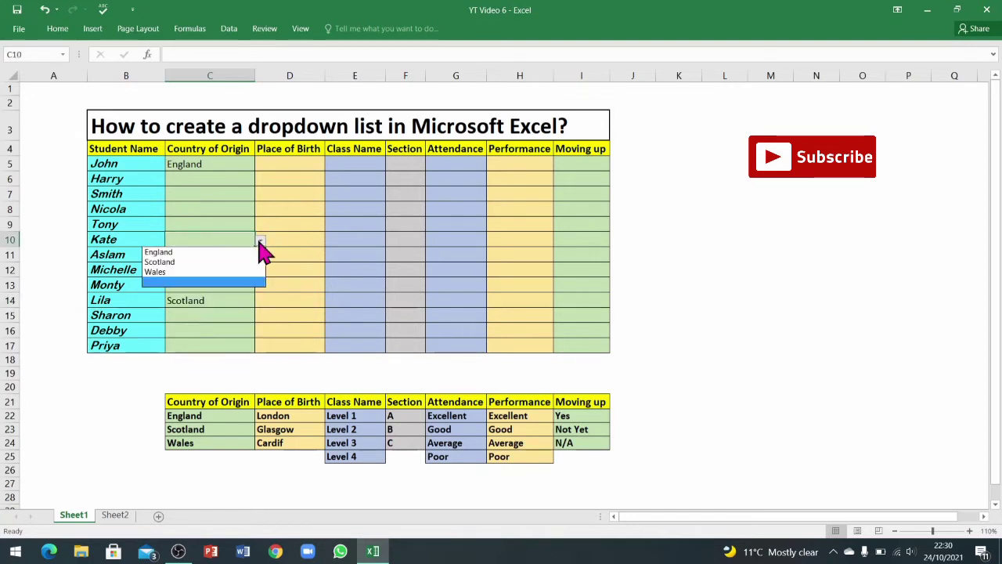
{"action": "left_click", "coordinate": [166, 275]}
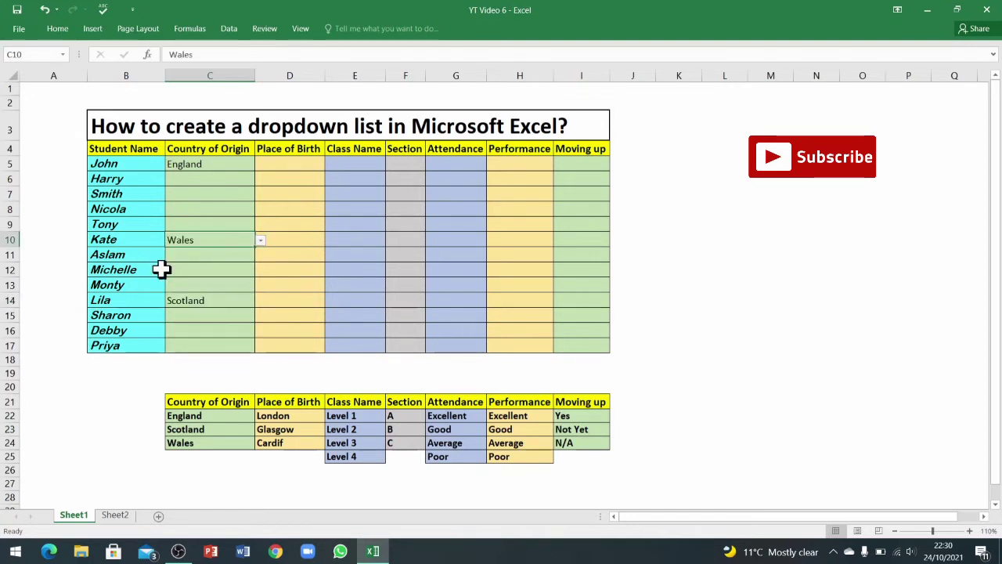
Set Place of Birth to London for John, Cardif for Kate and Glasgow for Lila
{"action": "left_click", "coordinate": [292, 163]}
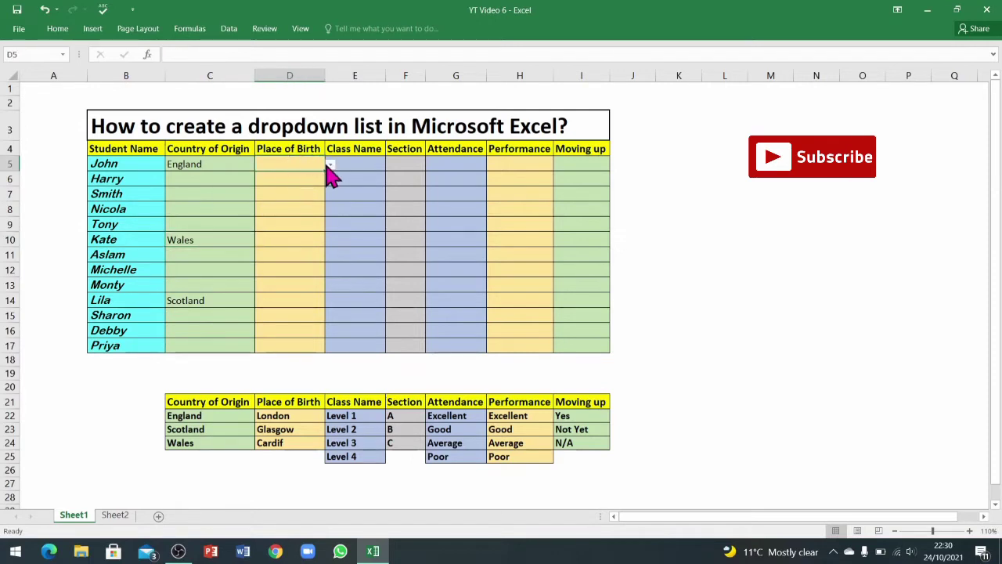
{"action": "left_click", "coordinate": [331, 165]}
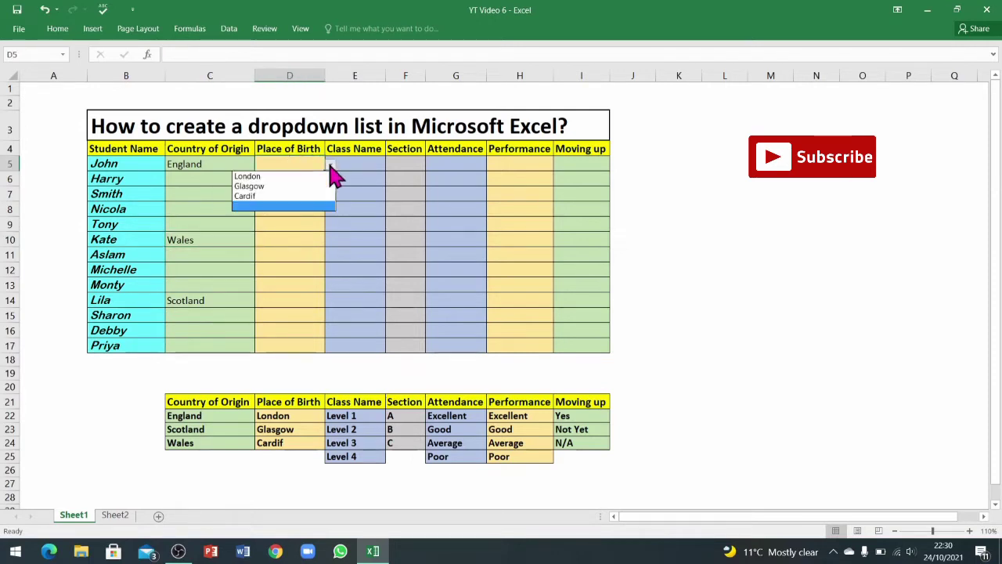
{"action": "left_click", "coordinate": [263, 177]}
{"action": "left_click", "coordinate": [298, 244]}
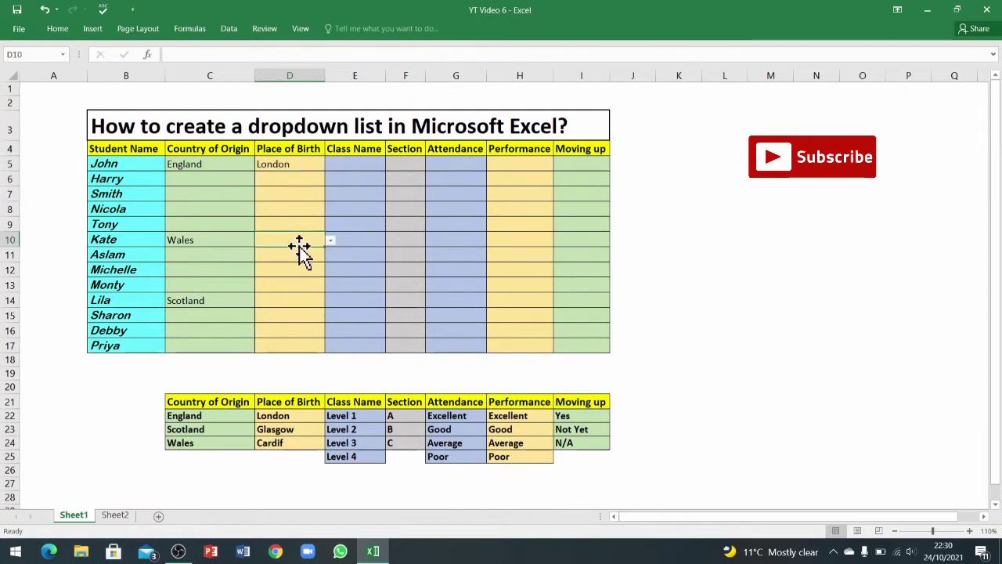
{"action": "left_click", "coordinate": [332, 243]}
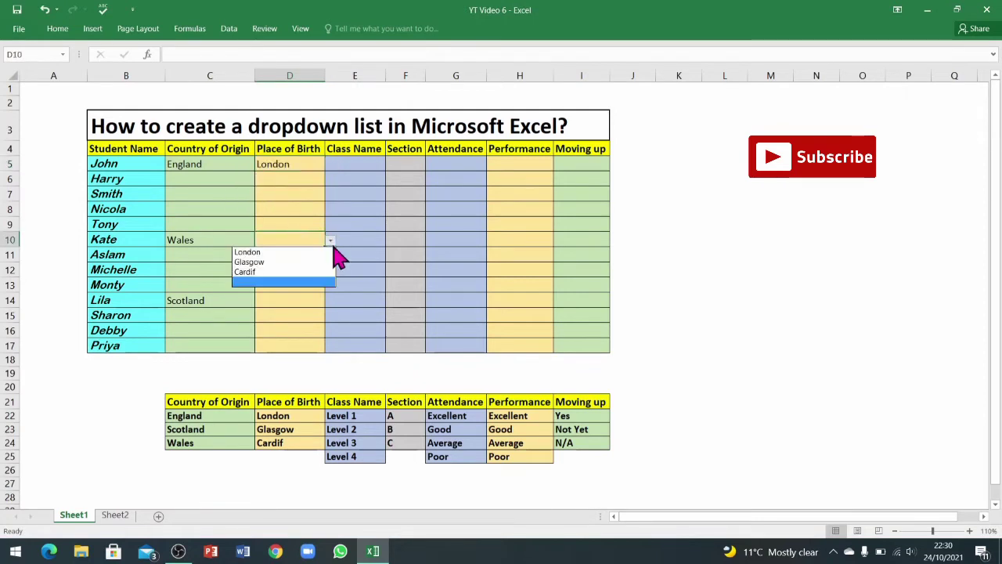
{"action": "left_click", "coordinate": [252, 272]}
{"action": "left_click", "coordinate": [288, 300]}
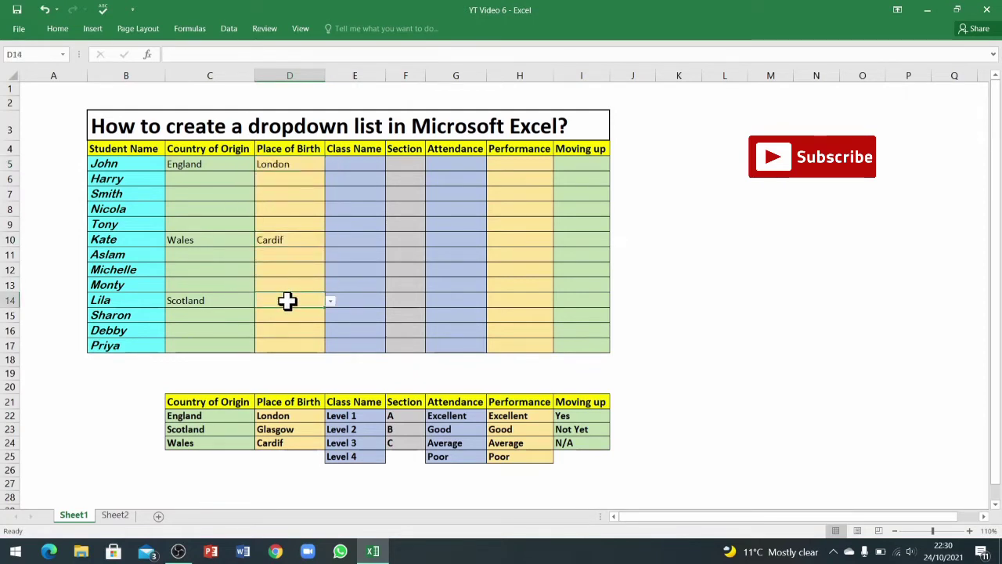
{"action": "left_click", "coordinate": [331, 304]}
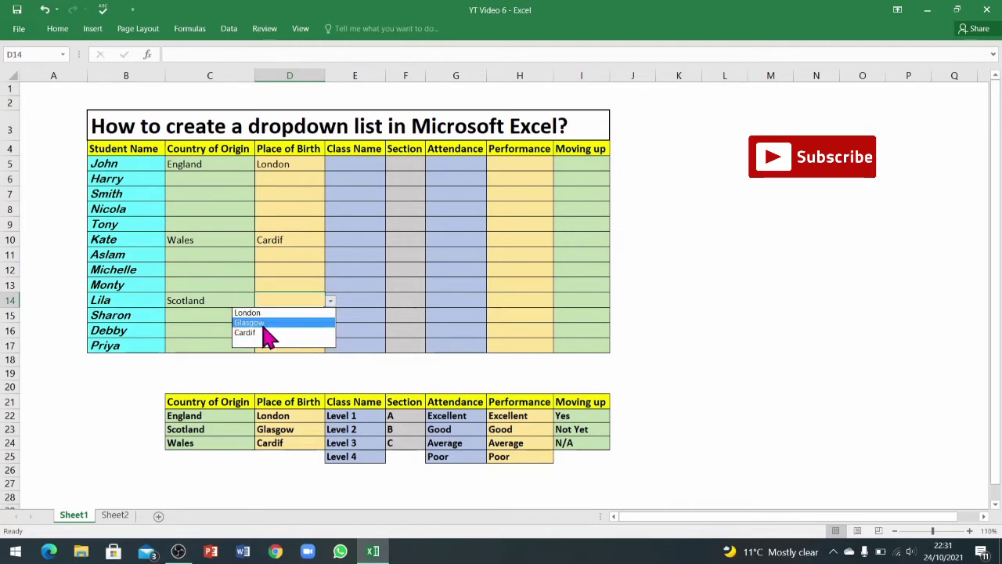
{"action": "left_click", "coordinate": [261, 324]}
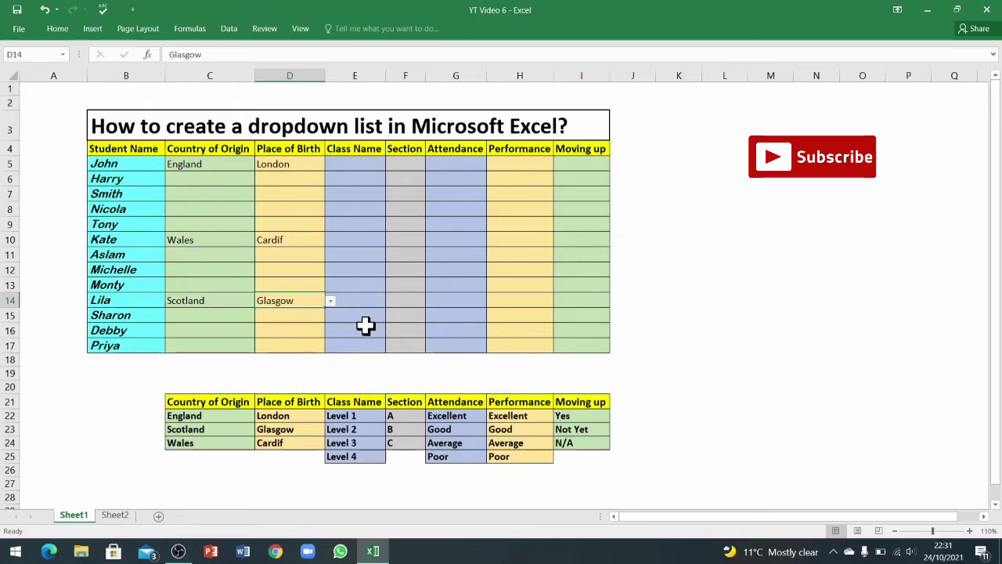
Give John Class Name Level 2 and Section B from the drop-downs
{"action": "left_click", "coordinate": [365, 325]}
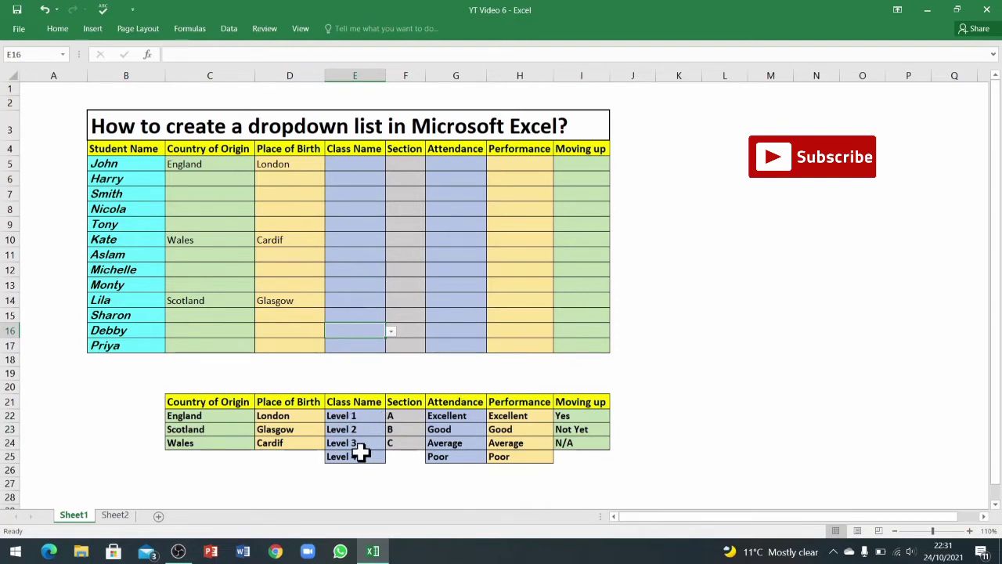
{"action": "left_click", "coordinate": [362, 162]}
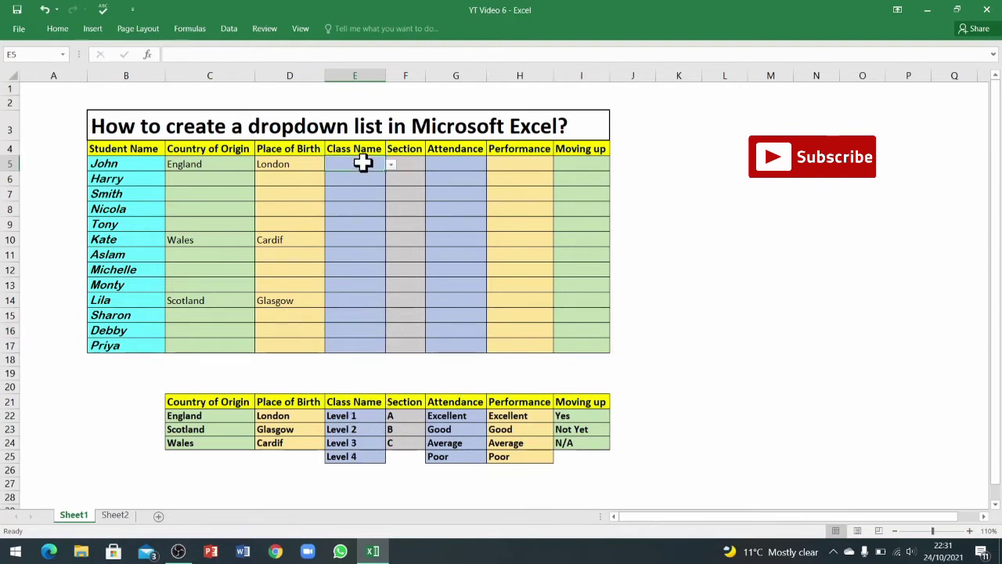
{"action": "left_click", "coordinate": [390, 164]}
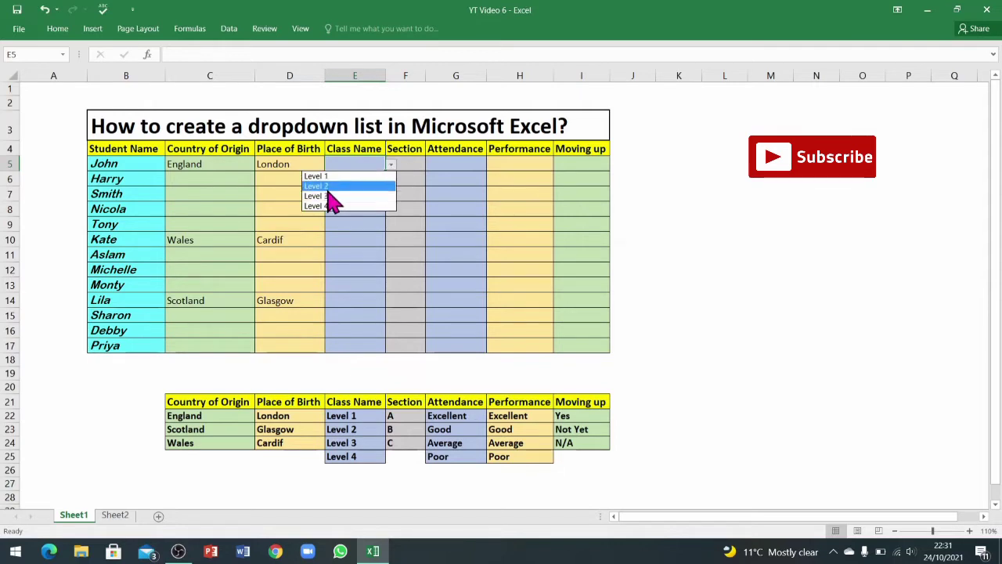
{"action": "left_click", "coordinate": [331, 186]}
{"action": "left_click", "coordinate": [409, 166]}
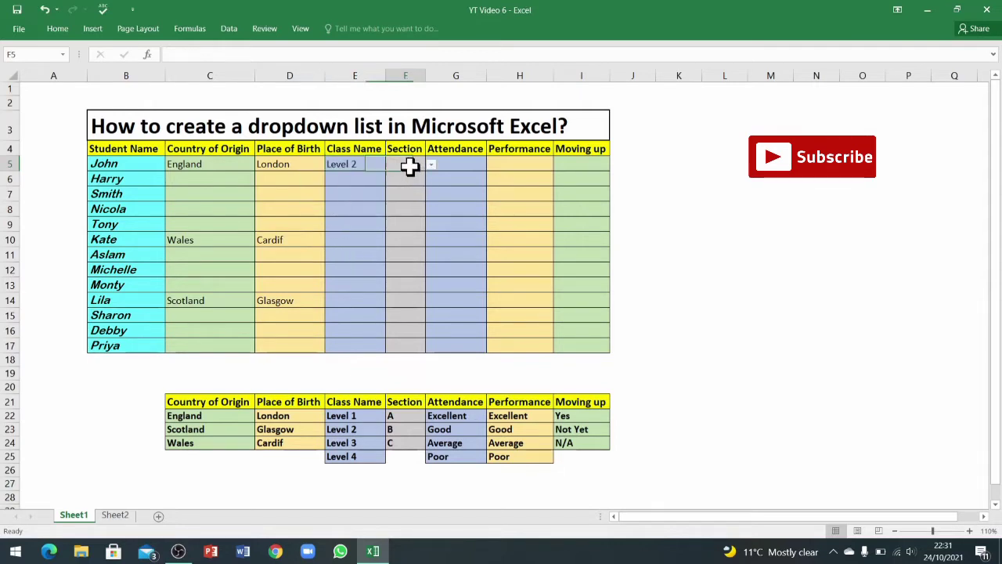
{"action": "left_click", "coordinate": [430, 165]}
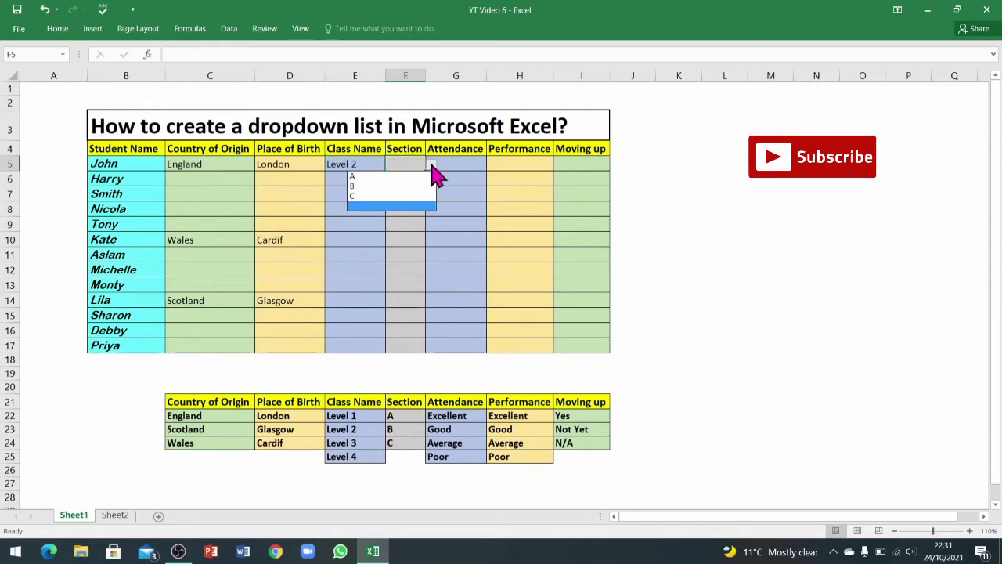
{"action": "left_click", "coordinate": [368, 188]}
Set John's Attendance to Average, Performance to Poor and Moving up to Not Yet
{"action": "left_click", "coordinate": [470, 152]}
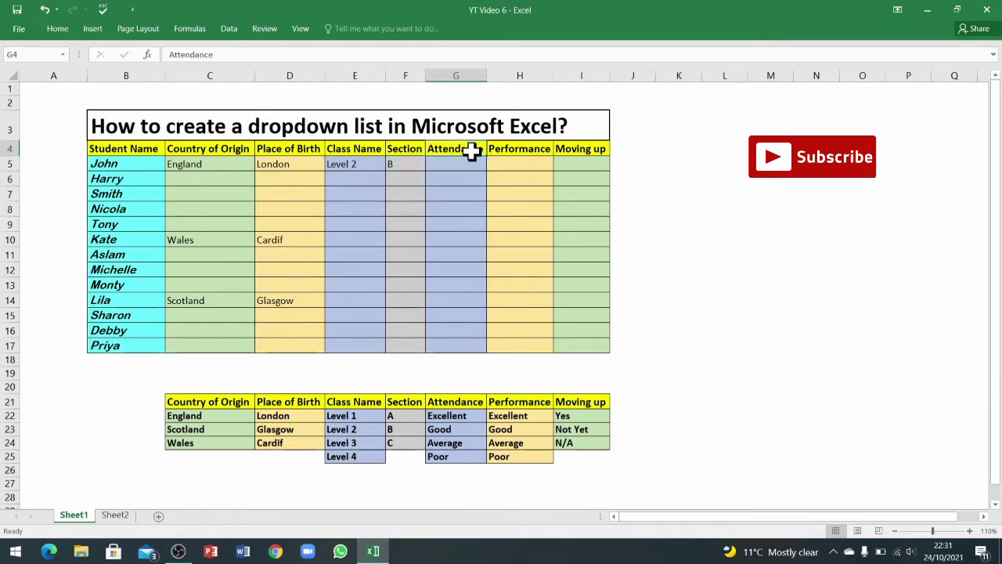
{"action": "left_click", "coordinate": [472, 162]}
{"action": "left_click", "coordinate": [492, 167]}
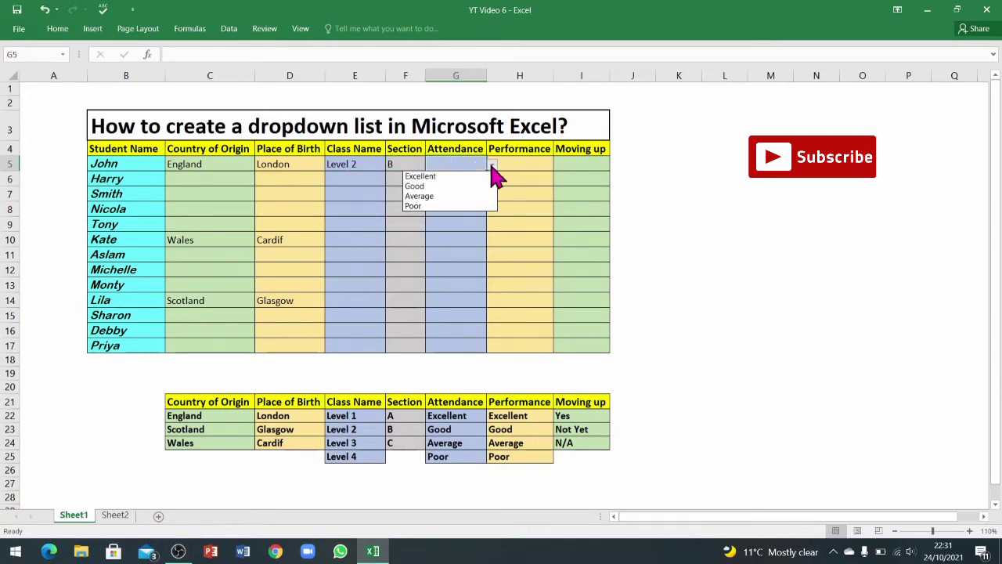
{"action": "left_click", "coordinate": [437, 196]}
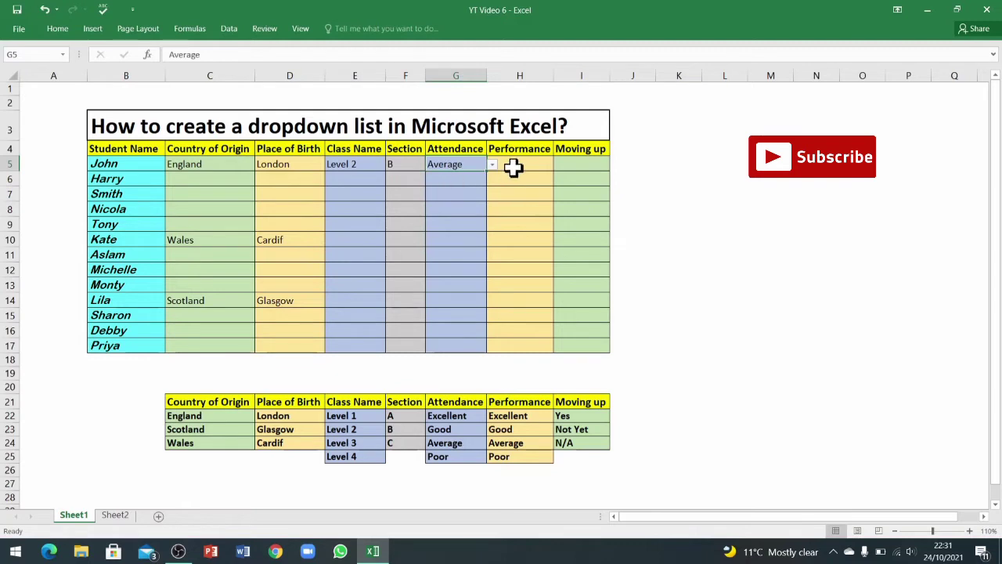
{"action": "left_click", "coordinate": [533, 150]}
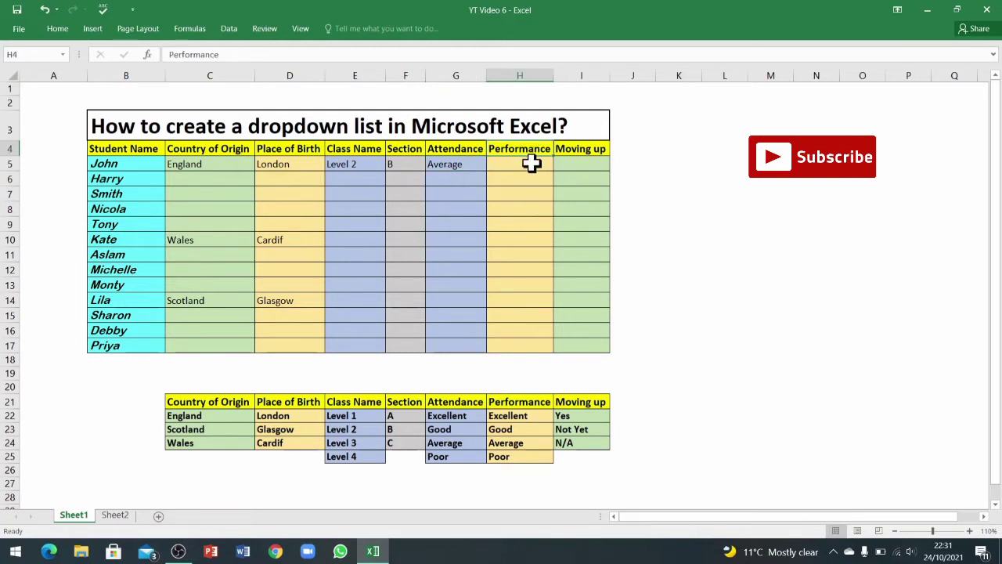
{"action": "left_click", "coordinate": [531, 164]}
{"action": "left_click", "coordinate": [558, 165]}
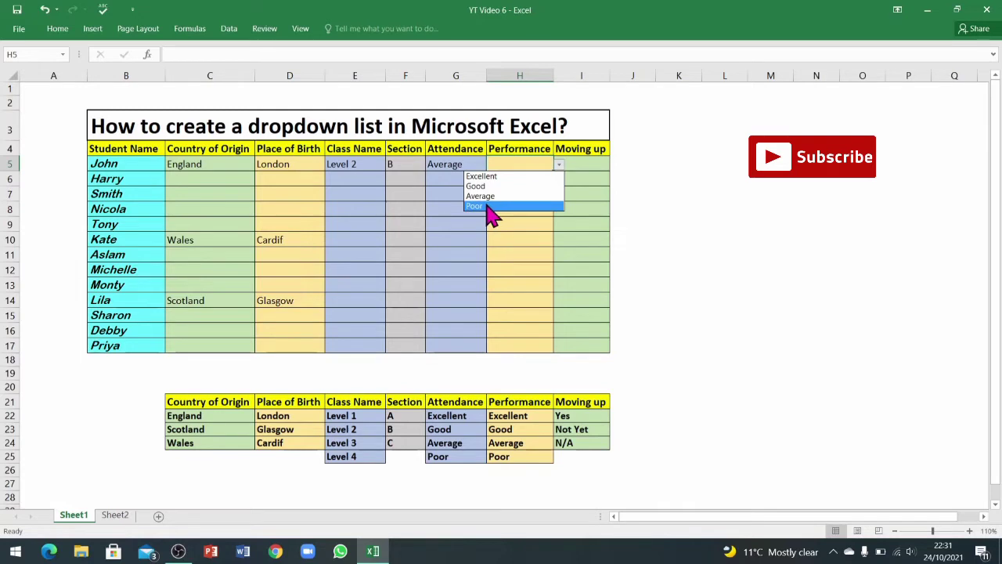
{"action": "left_click", "coordinate": [487, 207]}
{"action": "left_click", "coordinate": [594, 162]}
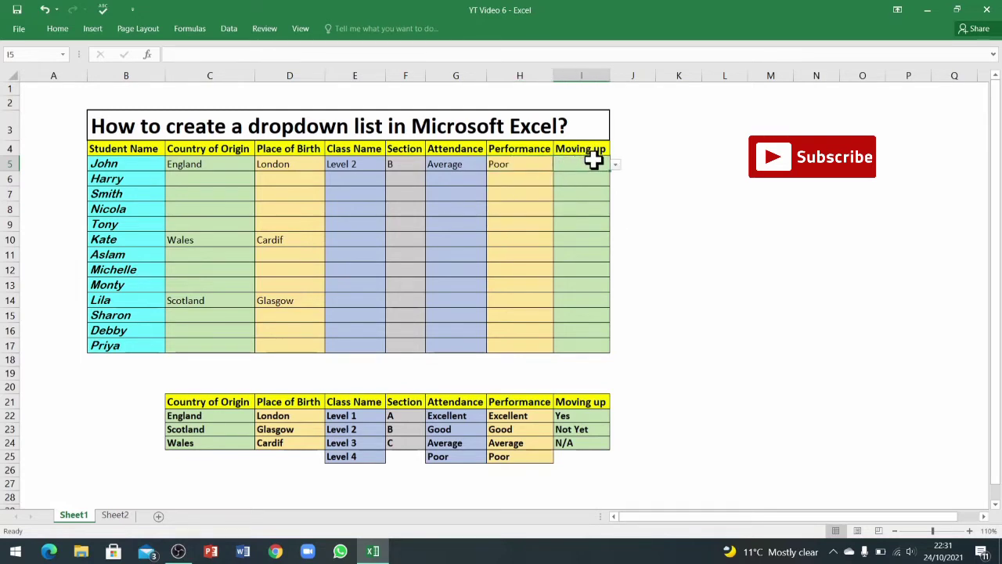
{"action": "left_click", "coordinate": [616, 165]}
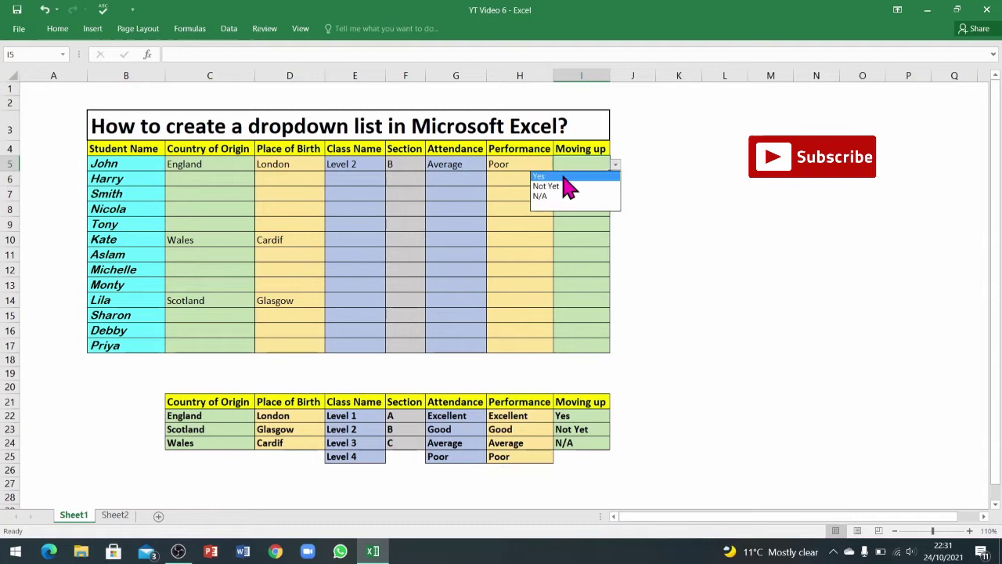
{"action": "left_click", "coordinate": [550, 186]}
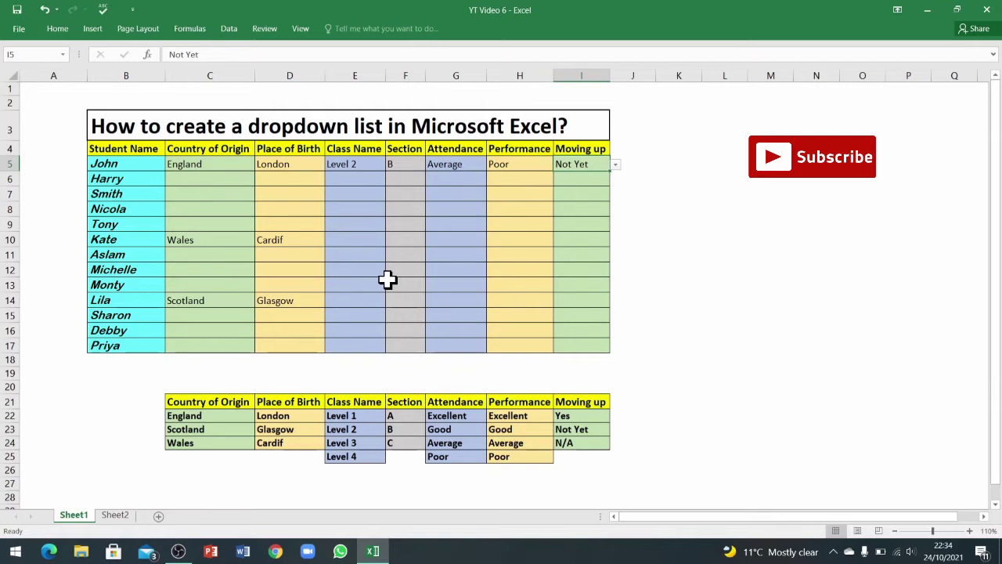
{"action": "key", "text": "ctrl+Page_Down"}
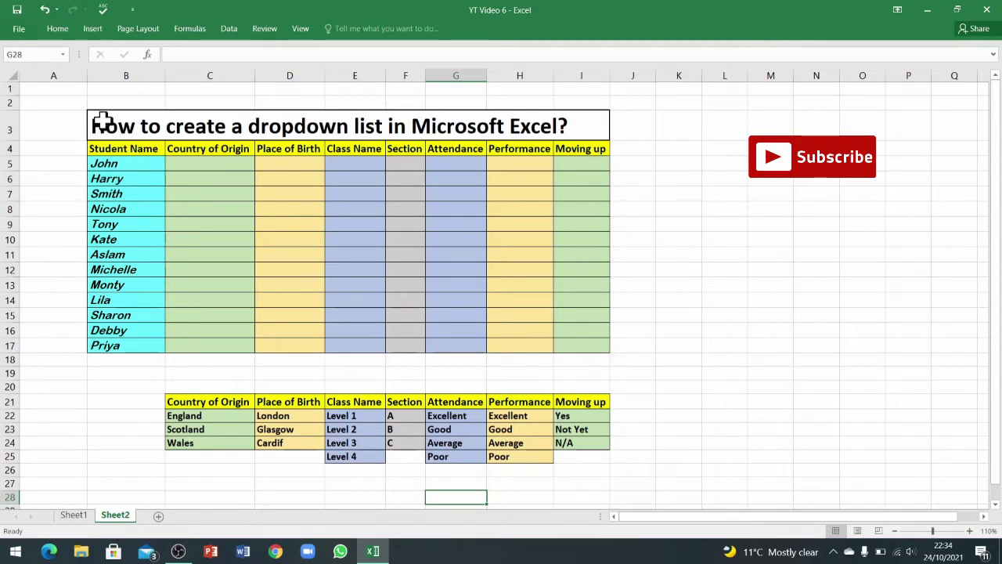
{"action": "left_click_drag", "start_coordinate": [95, 119], "coordinate": [595, 343]}
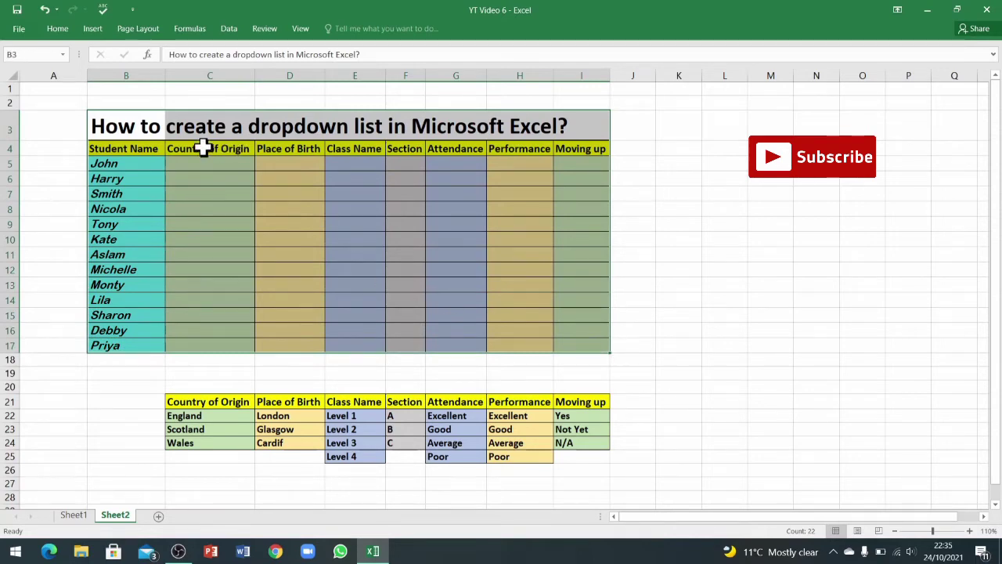
{"action": "left_click", "coordinate": [111, 387]}
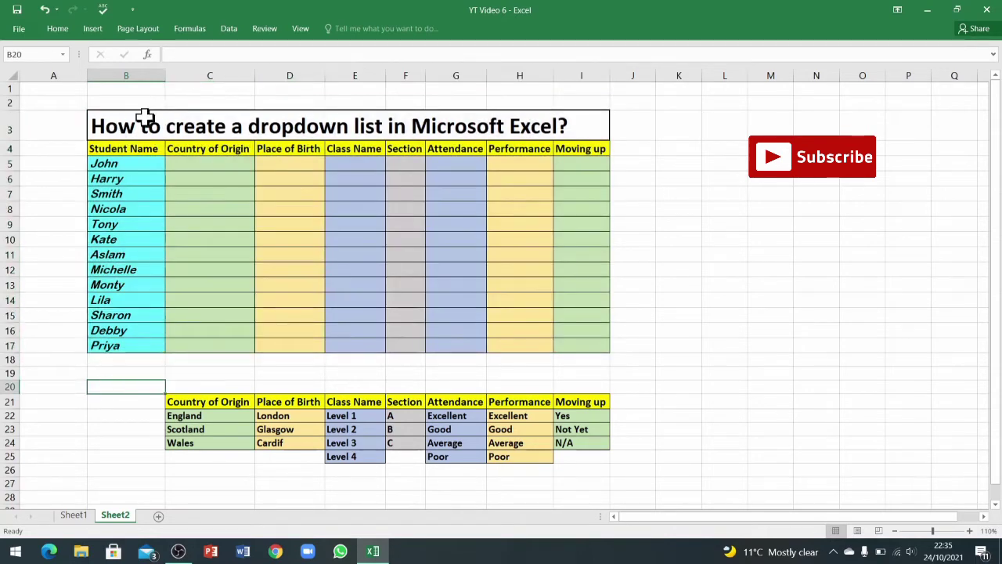
{"action": "left_click_drag", "start_coordinate": [145, 164], "coordinate": [135, 342]}
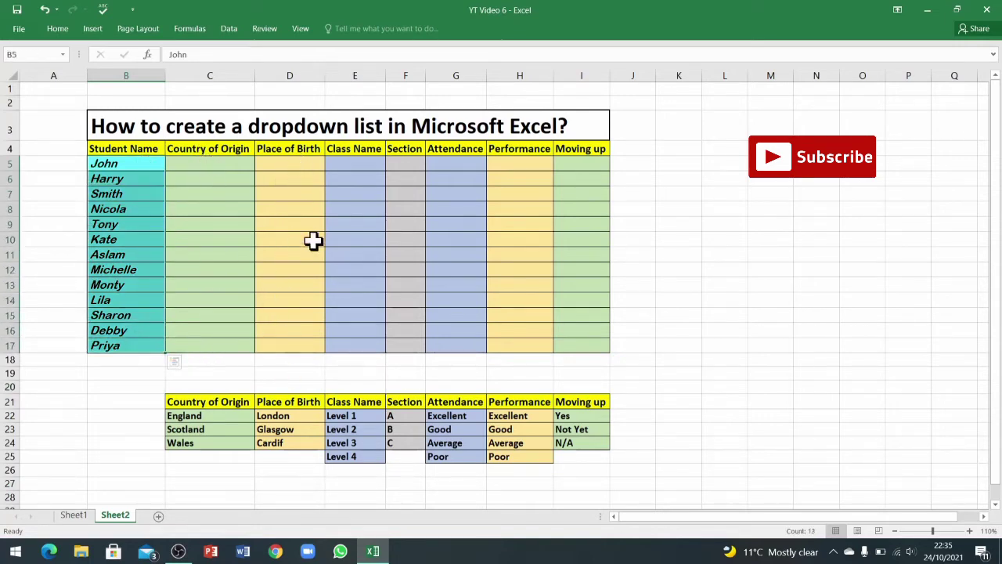
{"action": "left_click", "coordinate": [725, 179]}
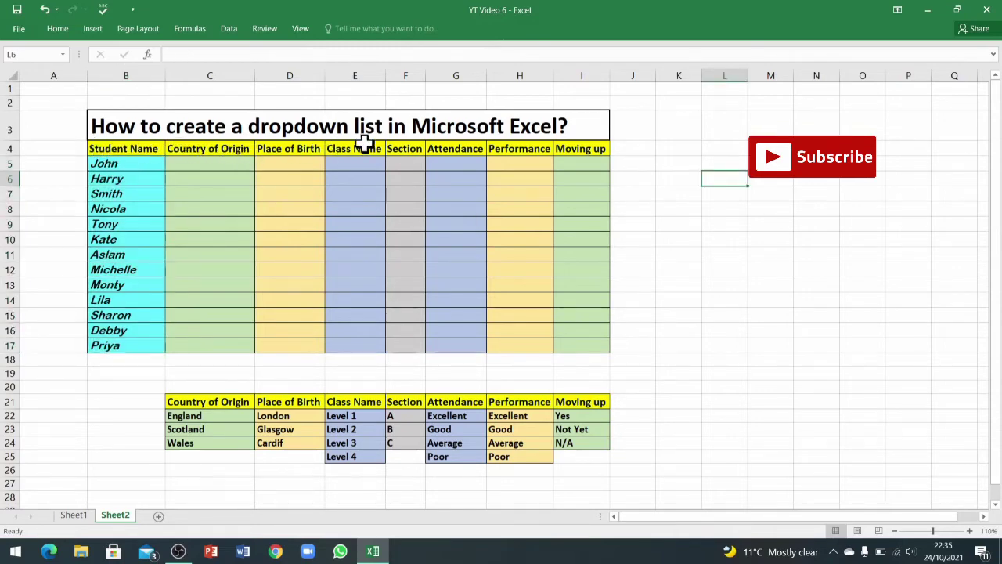
{"action": "left_click", "coordinate": [74, 515]}
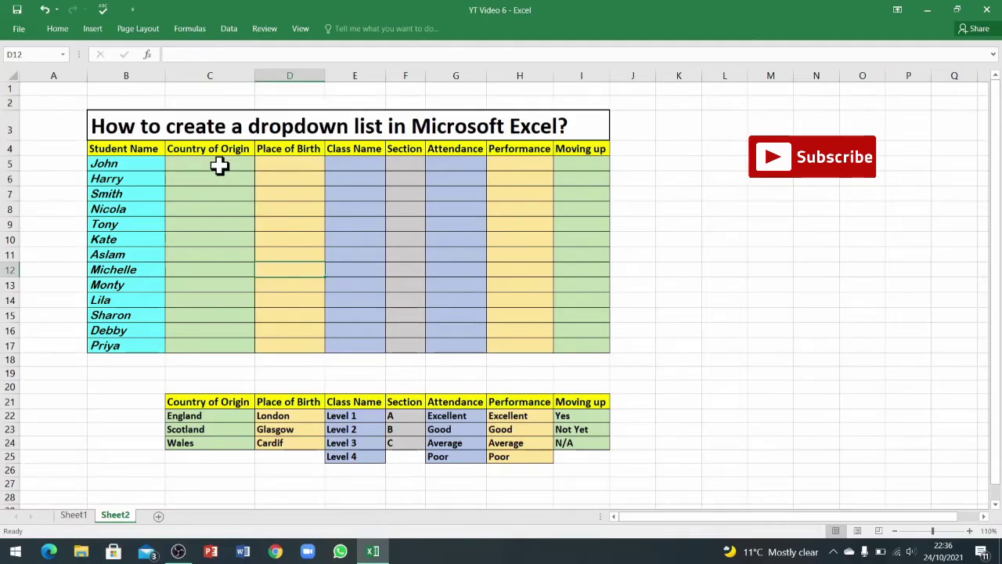
{"action": "left_click", "coordinate": [225, 163]}
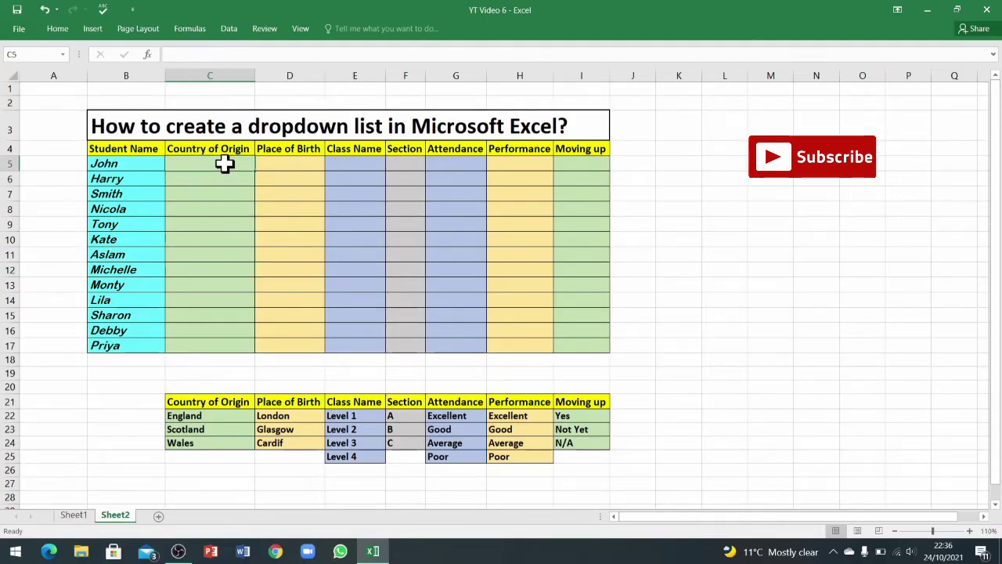
{"action": "left_click", "coordinate": [239, 180]}
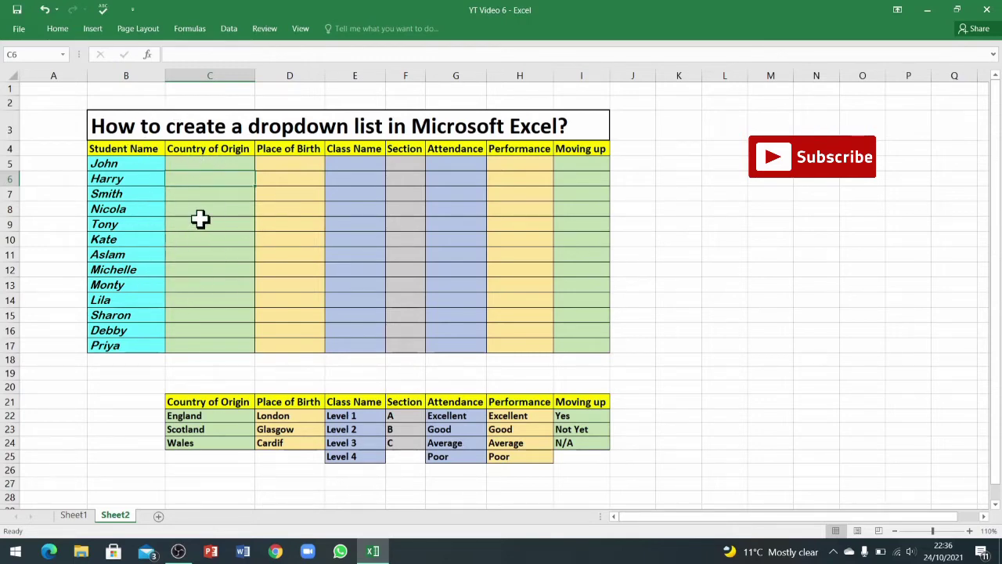
{"action": "left_click", "coordinate": [230, 165]}
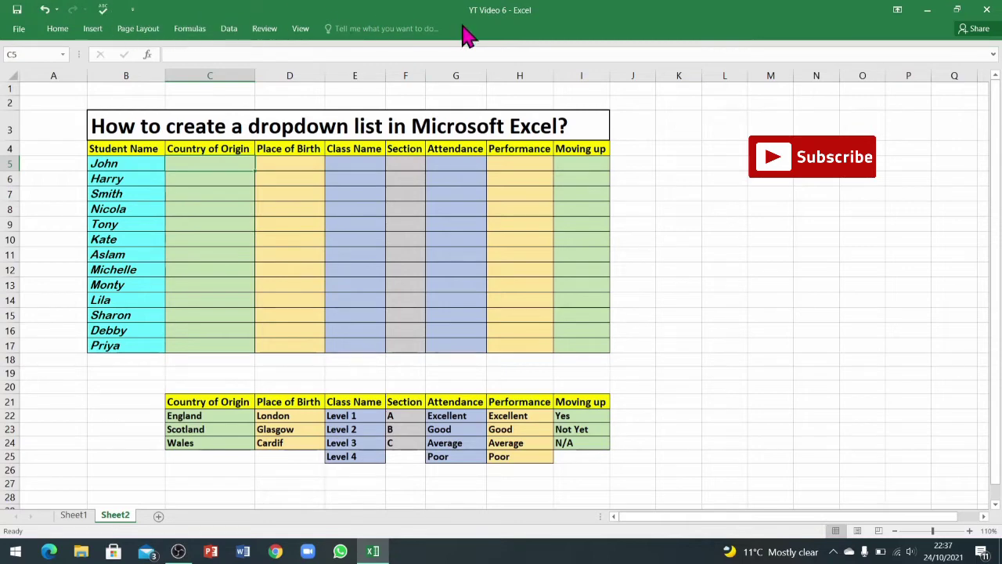
Open the Data Validation options for John's Country of Origin cell C5
{"action": "left_click", "coordinate": [231, 31]}
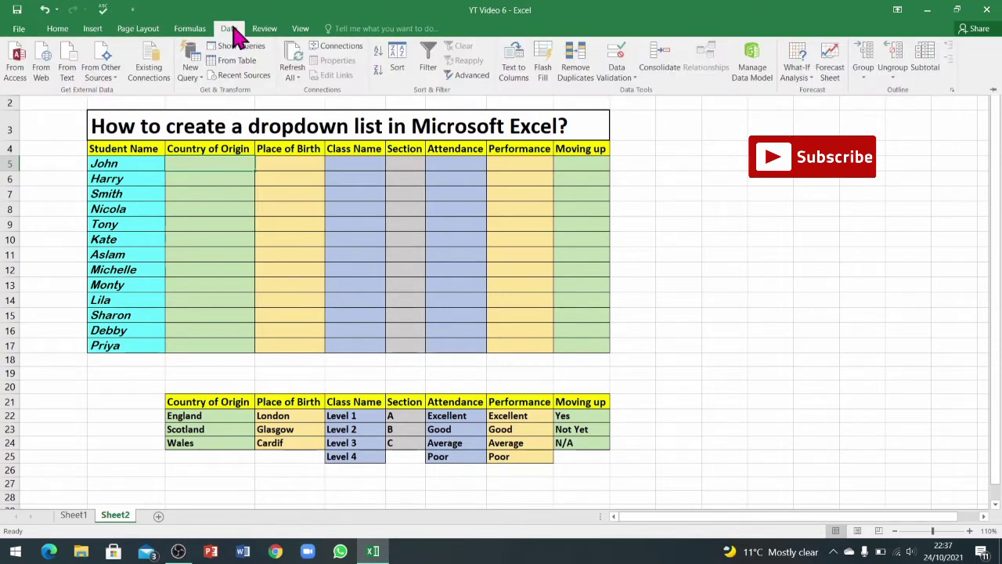
{"action": "left_click", "coordinate": [619, 72]}
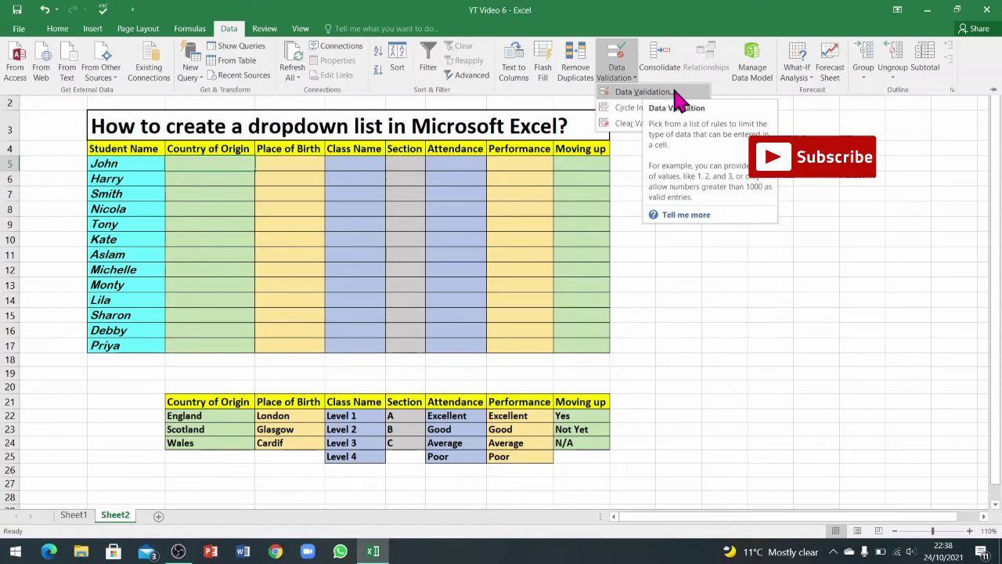
Set C5's validation to allow a List and collapse the dialog to pick source cells
{"action": "left_click", "coordinate": [674, 92]}
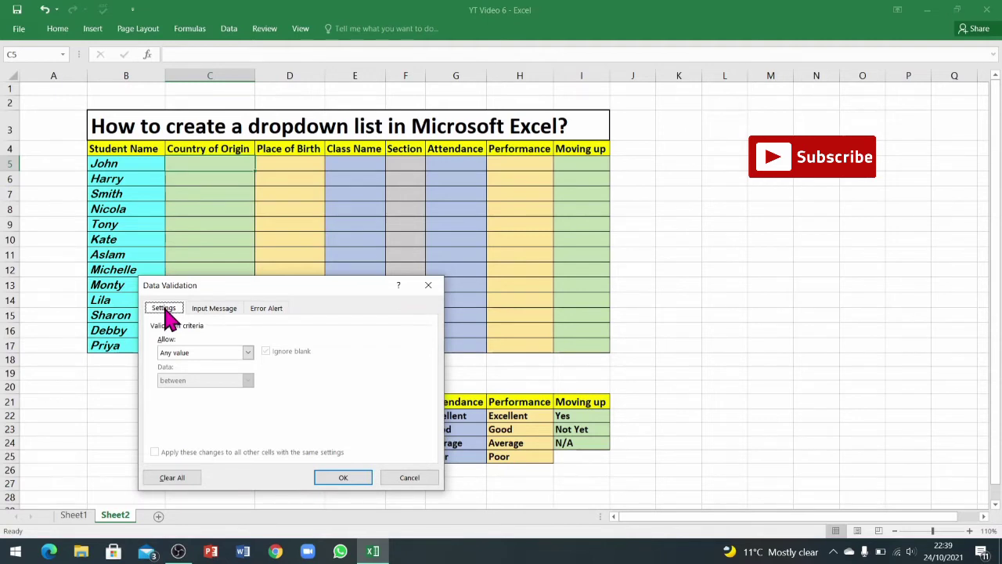
{"action": "left_click", "coordinate": [248, 353]}
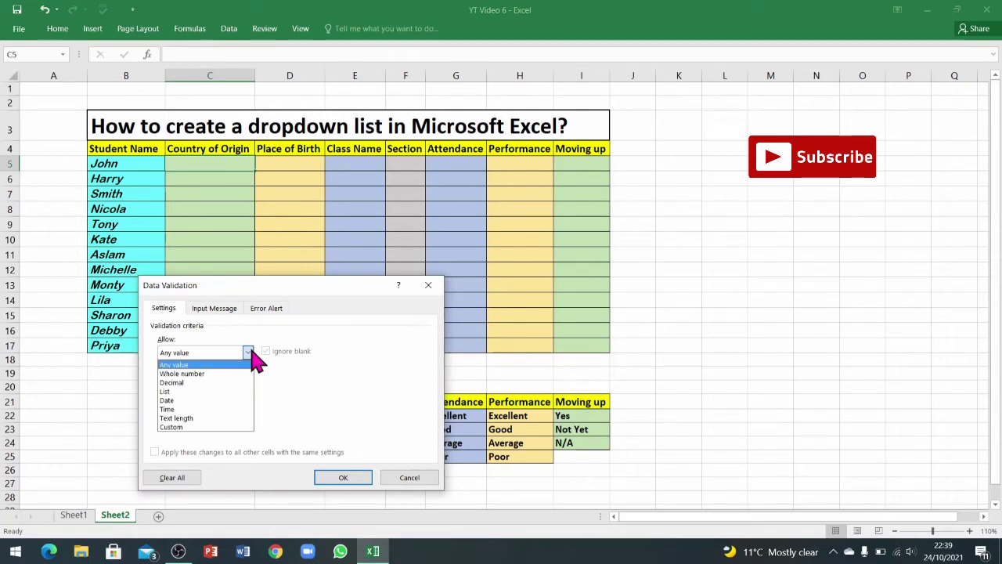
{"action": "left_click", "coordinate": [193, 393]}
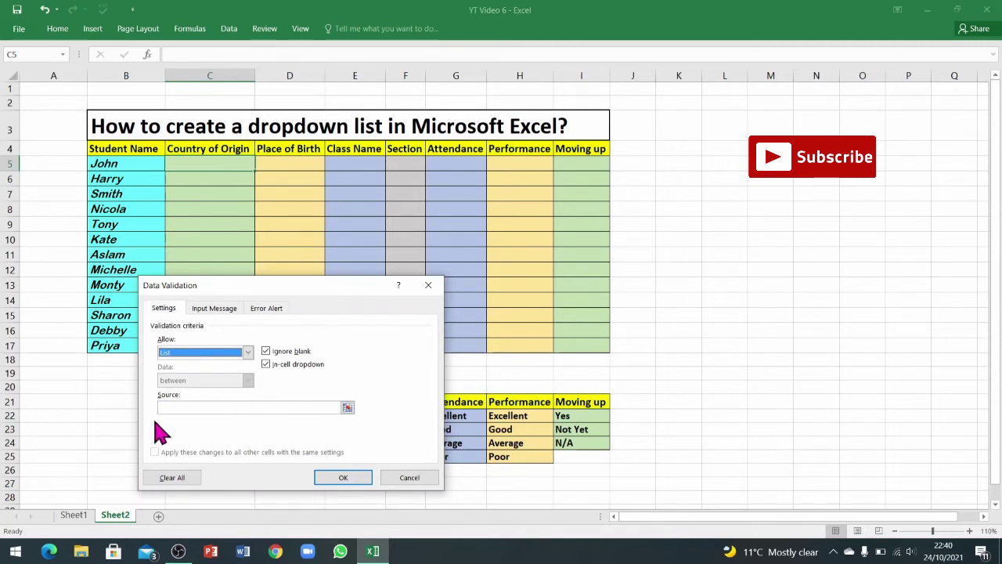
{"action": "left_click", "coordinate": [338, 406]}
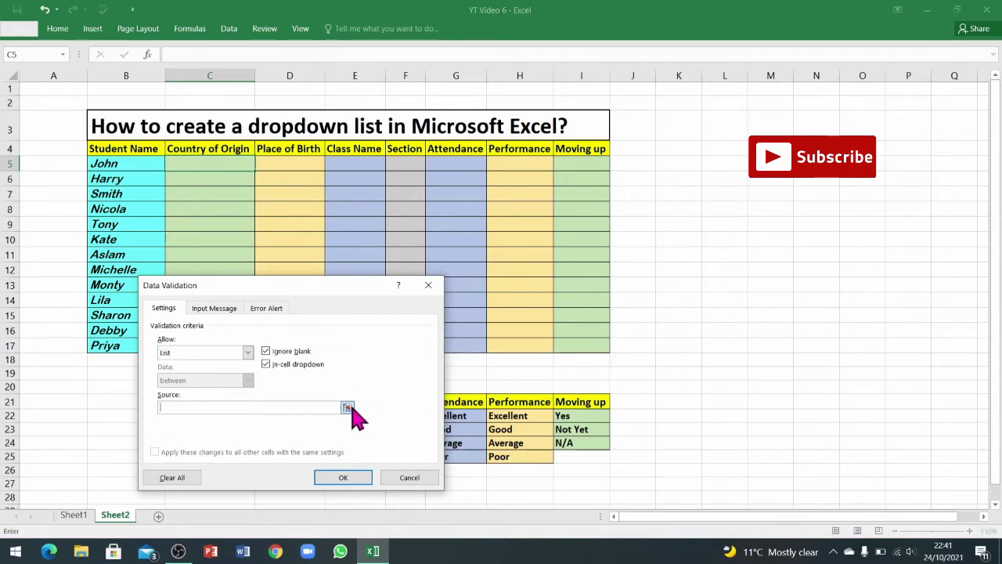
{"action": "left_click", "coordinate": [347, 407]}
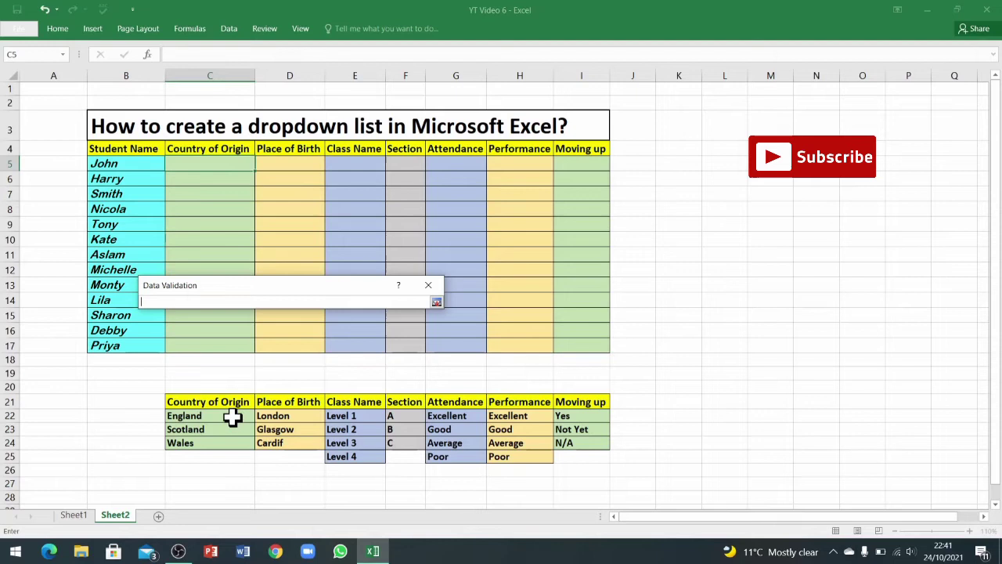
Use C22:C24 (England, Scotland, Wales) as the list source with in-cell drop-down on, and apply
{"action": "left_click_drag", "start_coordinate": [233, 416], "coordinate": [229, 444]}
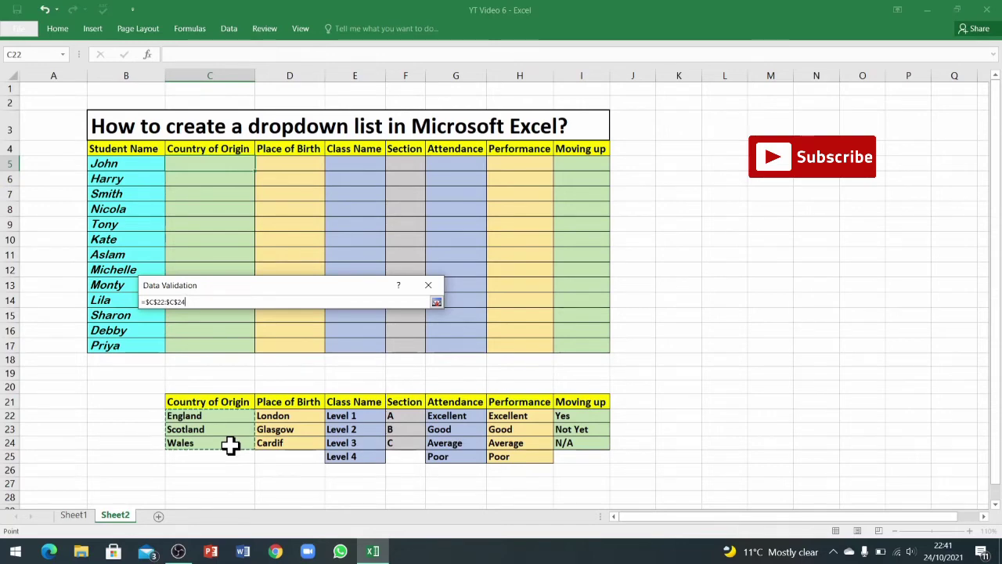
{"action": "key", "text": "Return"}
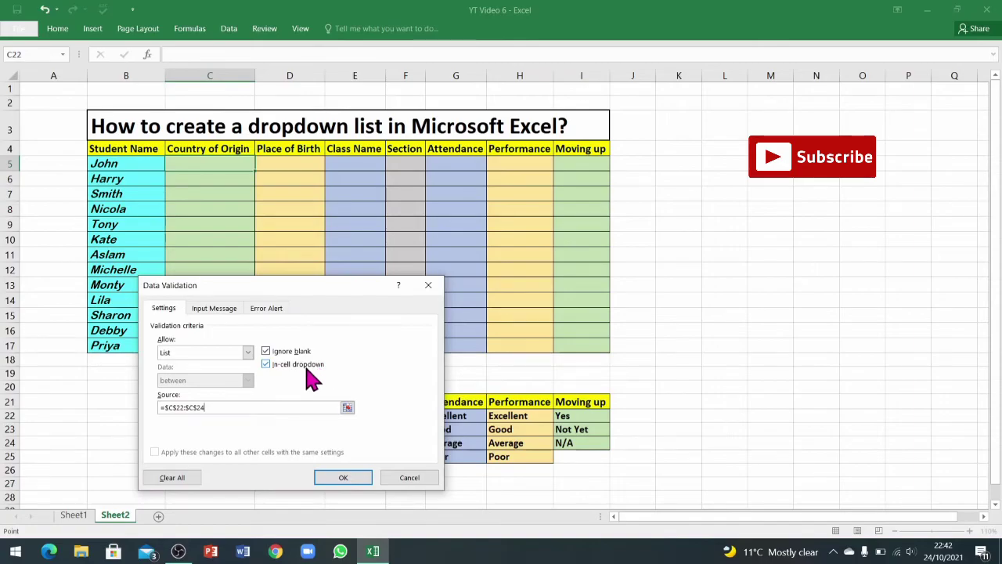
{"action": "left_click", "coordinate": [267, 366]}
{"action": "left_click", "coordinate": [267, 365]}
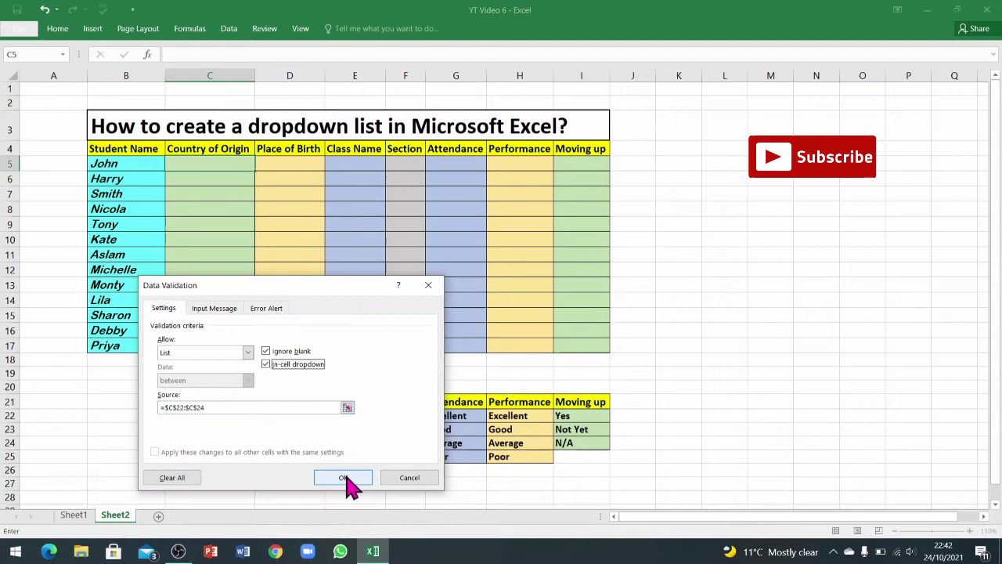
{"action": "left_click", "coordinate": [347, 479]}
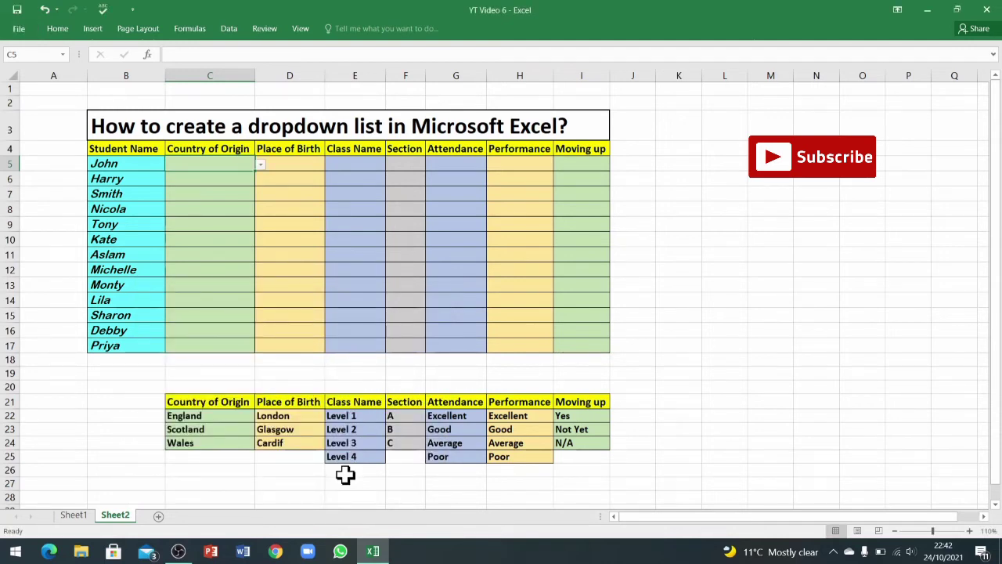
Choose England from C5's new drop-down and check that C6 has no drop-down yet
{"action": "left_click", "coordinate": [260, 166]}
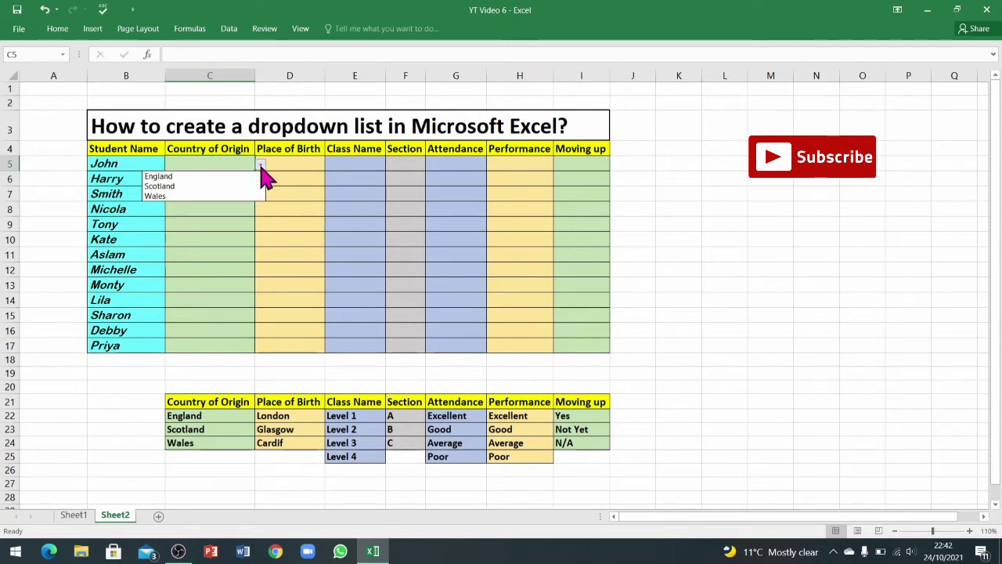
{"action": "left_click", "coordinate": [187, 177]}
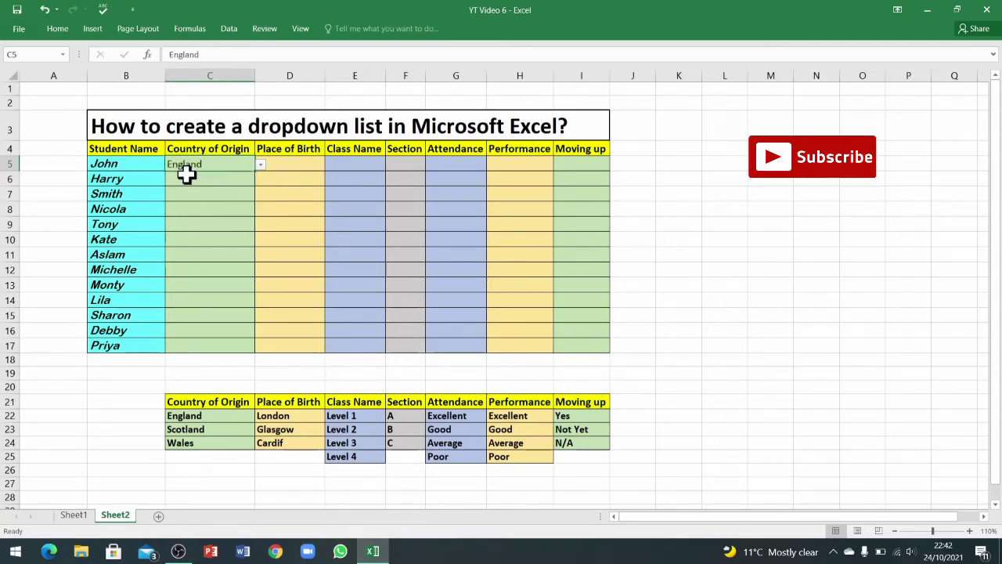
{"action": "left_click", "coordinate": [241, 181]}
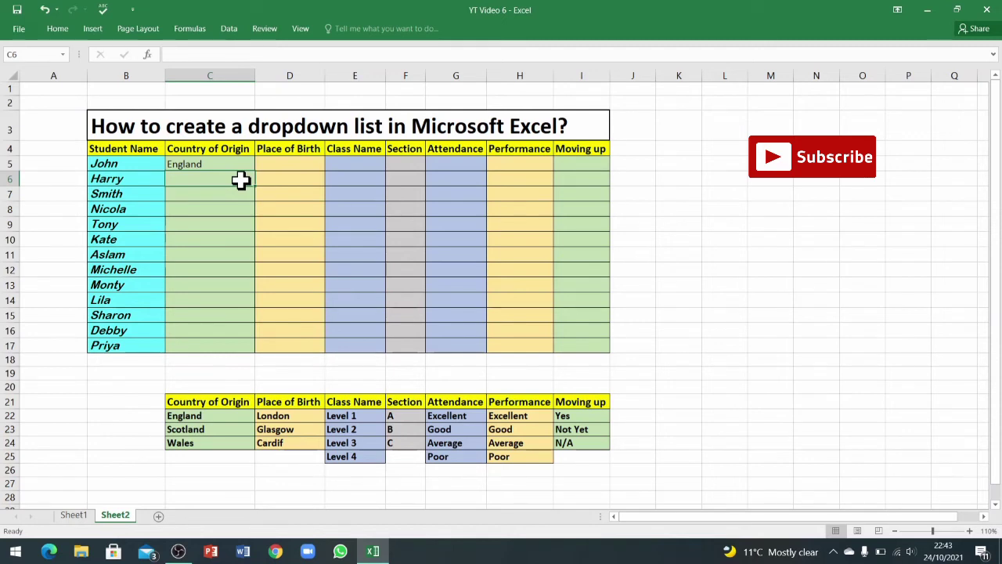
Fill C5's England value and drop-down down the Country of Origin column to C17
{"action": "left_click", "coordinate": [239, 163]}
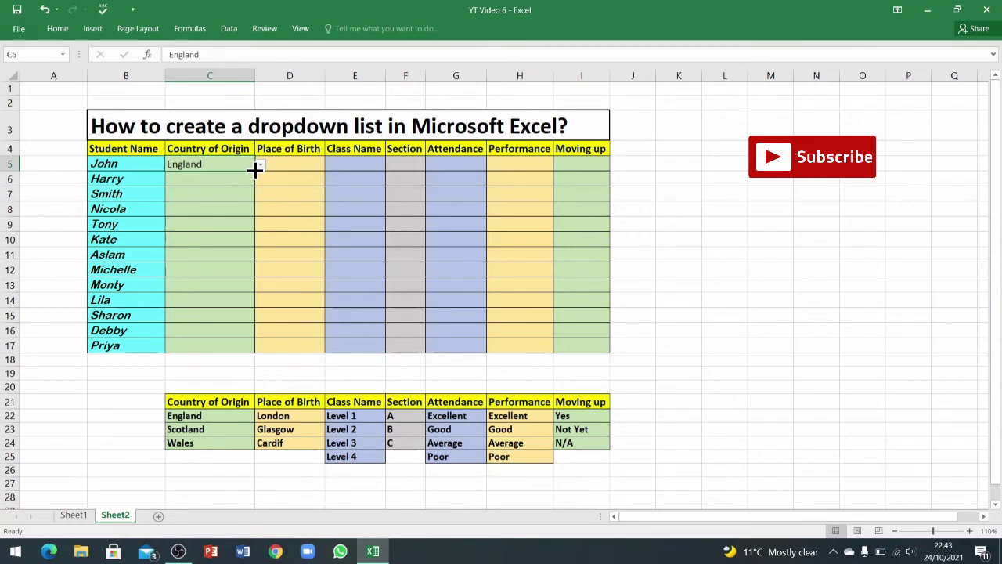
{"action": "left_click_drag", "start_coordinate": [255, 170], "coordinate": [244, 347]}
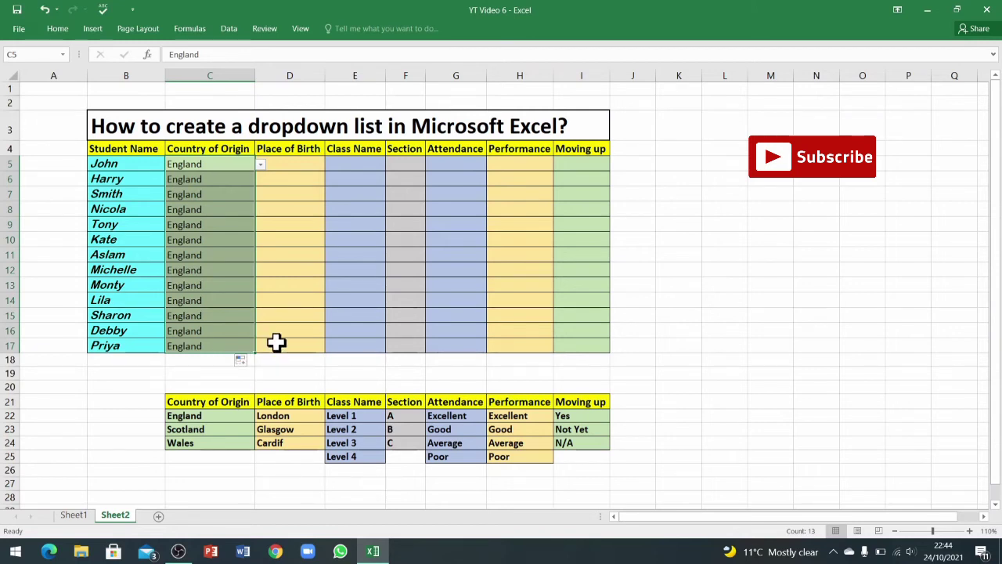
Clear the copied England values from C6:C17
{"action": "left_click", "coordinate": [278, 342]}
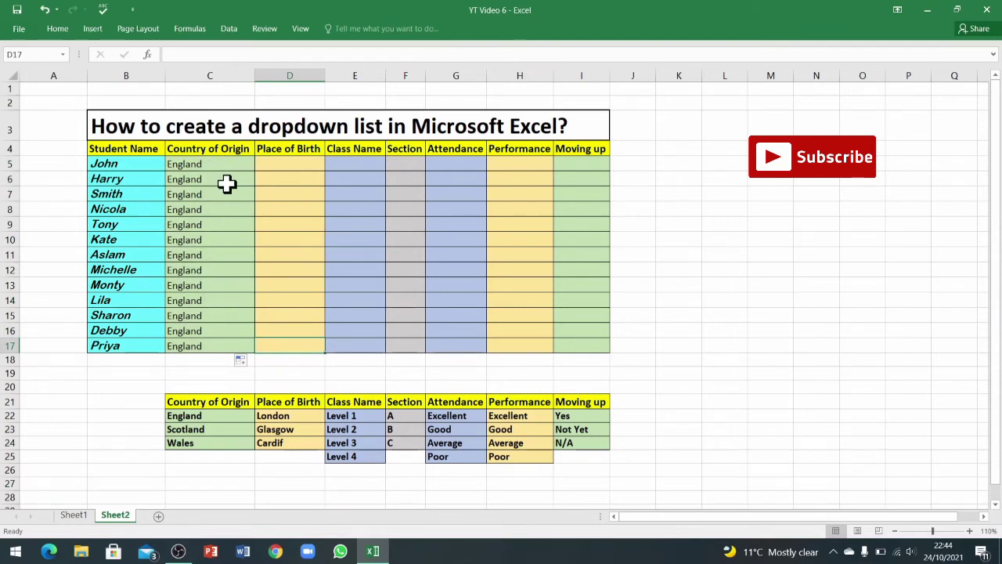
{"action": "left_click_drag", "start_coordinate": [228, 182], "coordinate": [219, 347]}
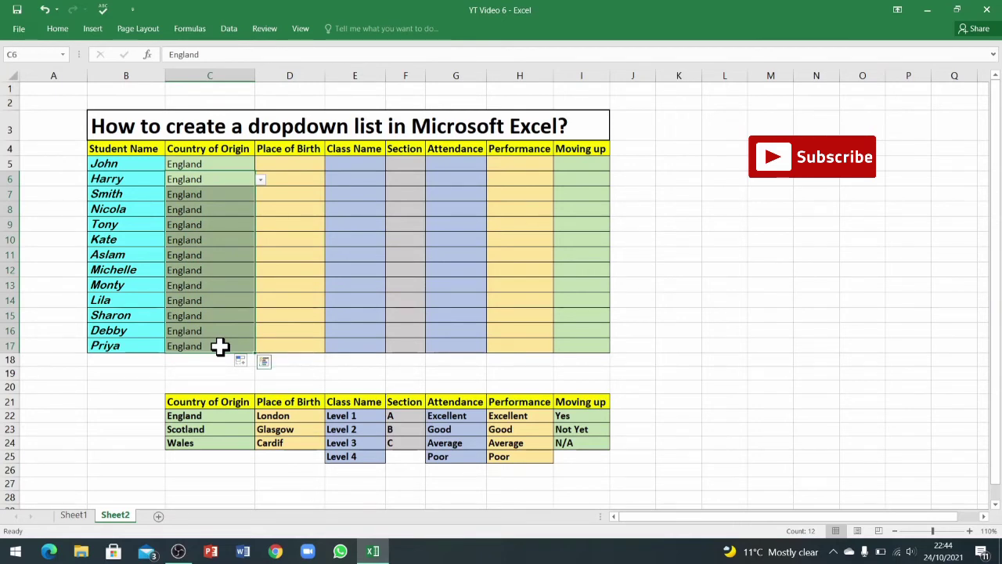
{"action": "left_click_drag", "start_coordinate": [230, 179], "coordinate": [217, 353]}
{"action": "right_click", "coordinate": [225, 256]}
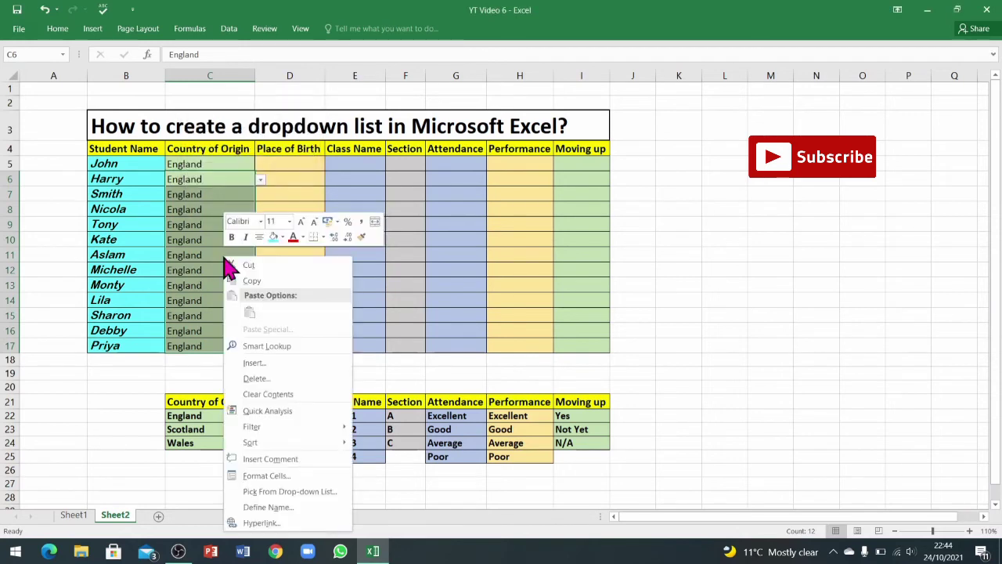
{"action": "left_click", "coordinate": [275, 394]}
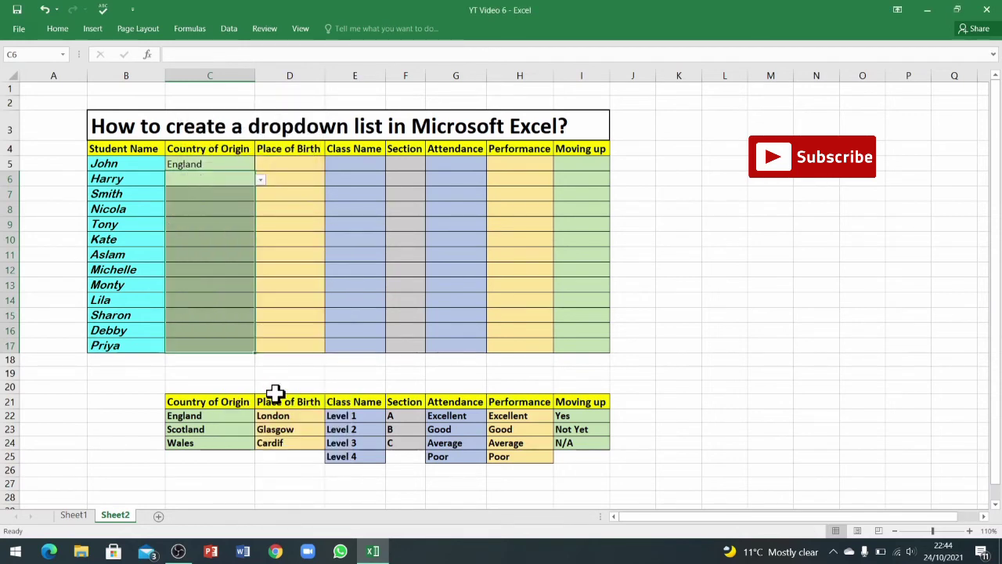
{"action": "left_click", "coordinate": [225, 195]}
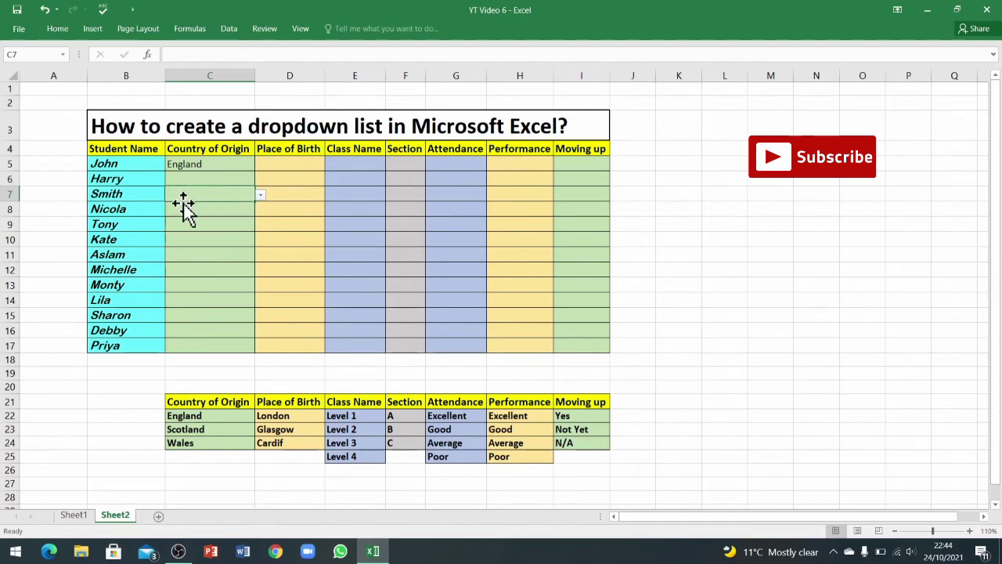
Choose Wales from C12's Country of Origin drop-down
{"action": "left_click", "coordinate": [224, 228]}
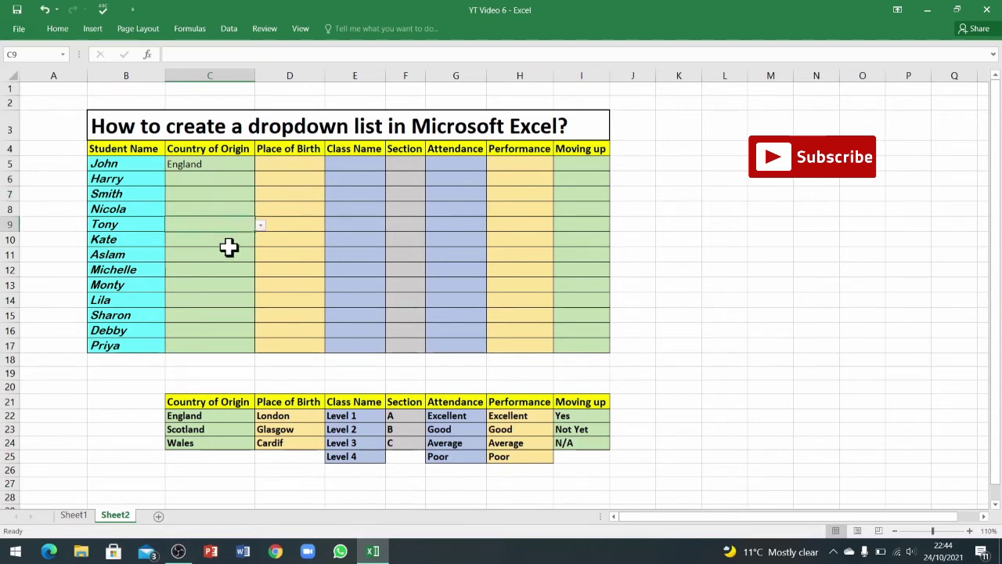
{"action": "left_click", "coordinate": [235, 267]}
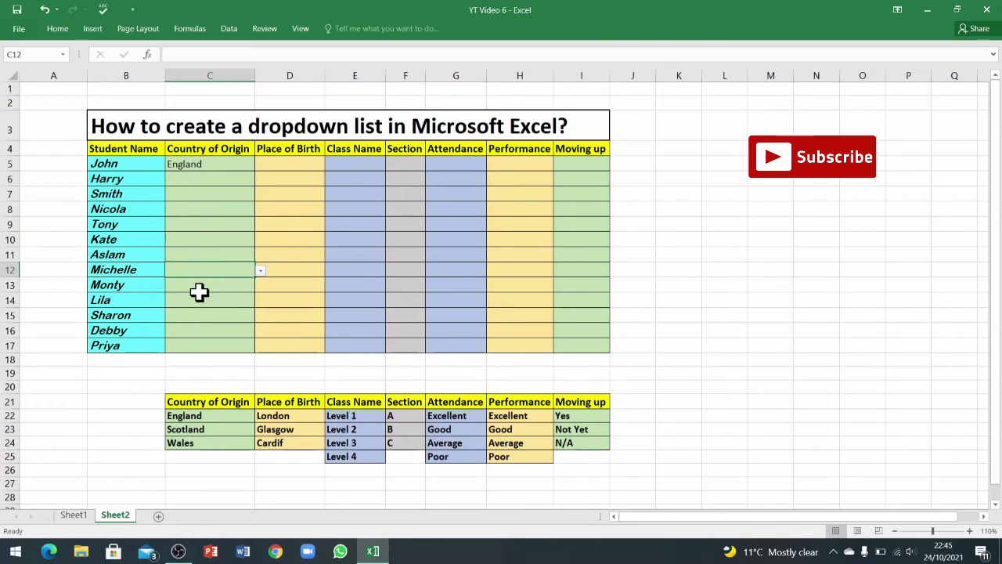
{"action": "left_click", "coordinate": [261, 272]}
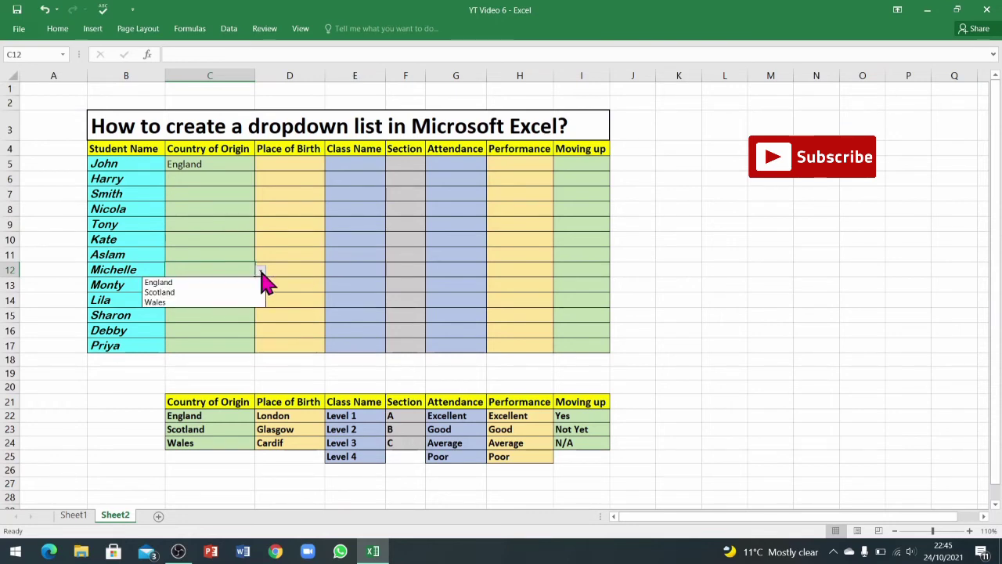
{"action": "left_click", "coordinate": [162, 303]}
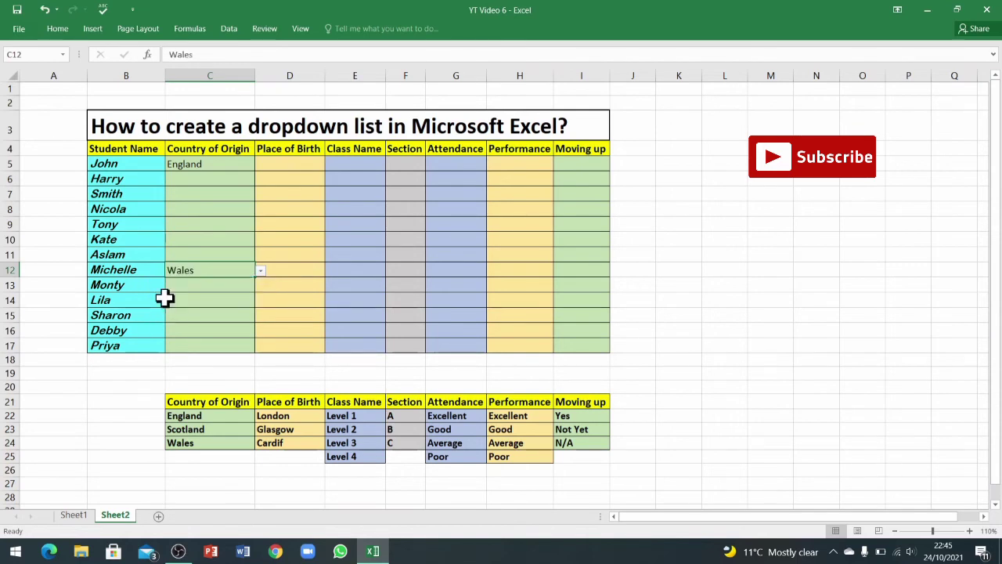
{"action": "left_click", "coordinate": [295, 176]}
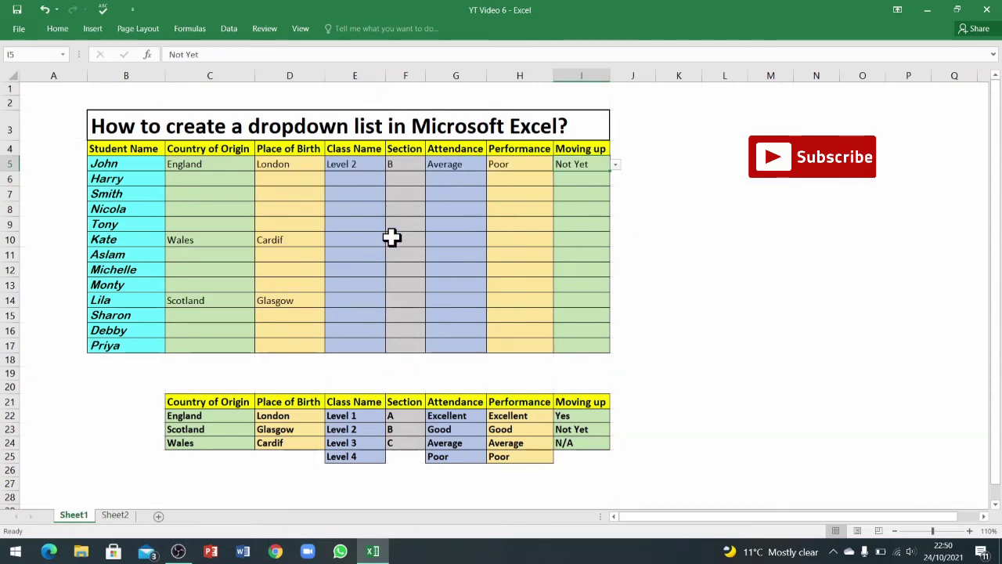
Set Moving up to N/A in I5, Not Yet in I9 and I16, Yes in I14 and I17
{"action": "left_click", "coordinate": [240, 163]}
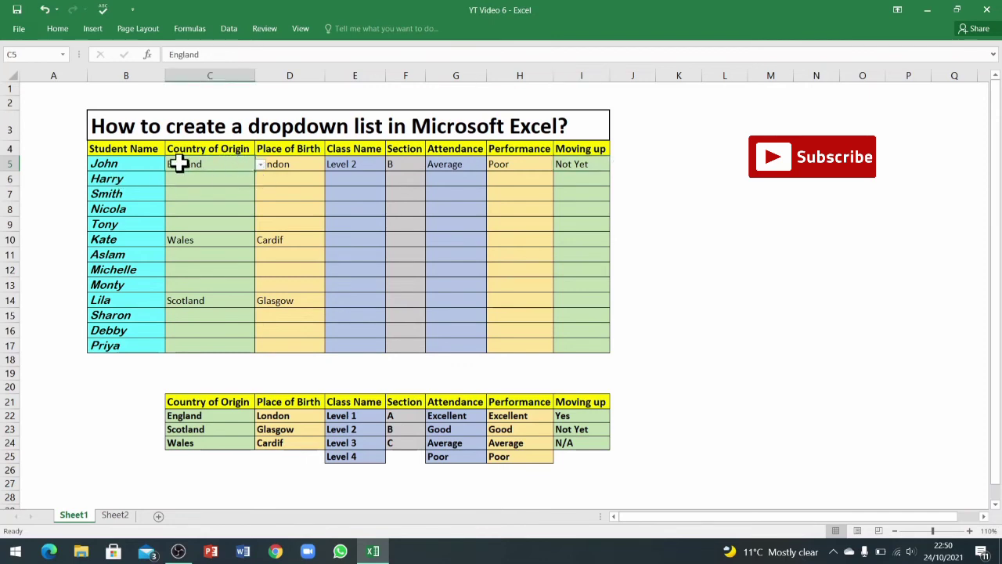
{"action": "left_click", "coordinate": [588, 164]}
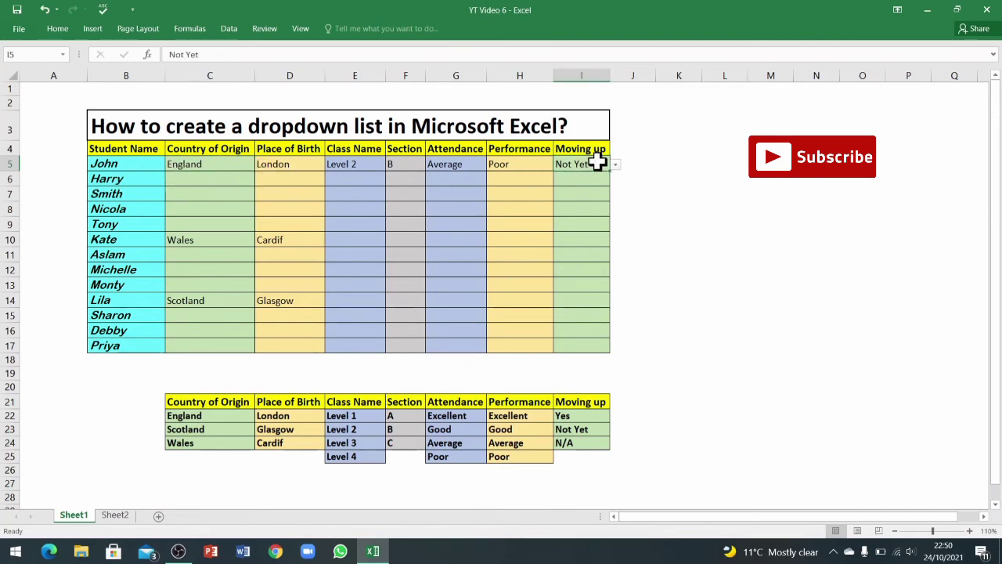
{"action": "left_click", "coordinate": [616, 167]}
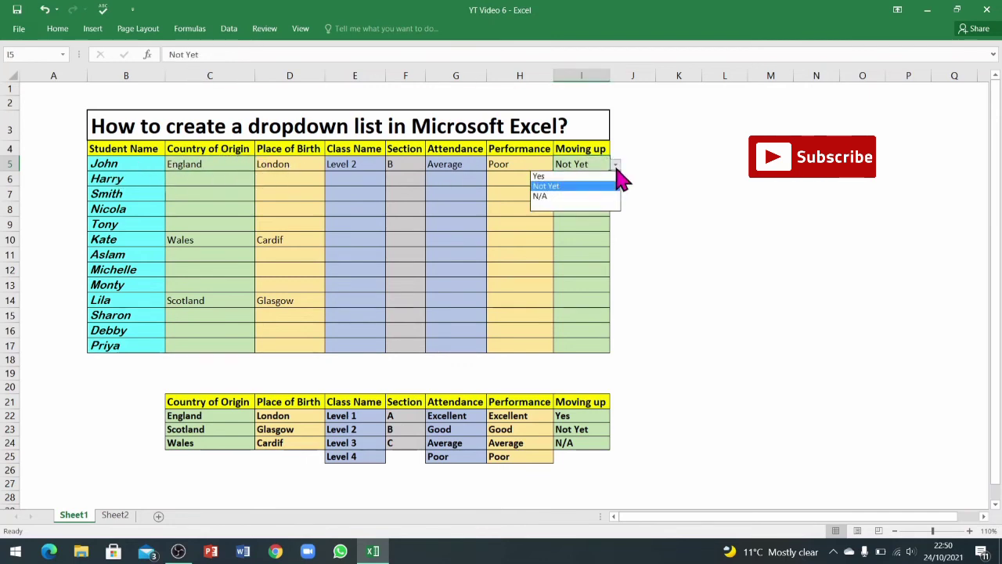
{"action": "left_click", "coordinate": [552, 195]}
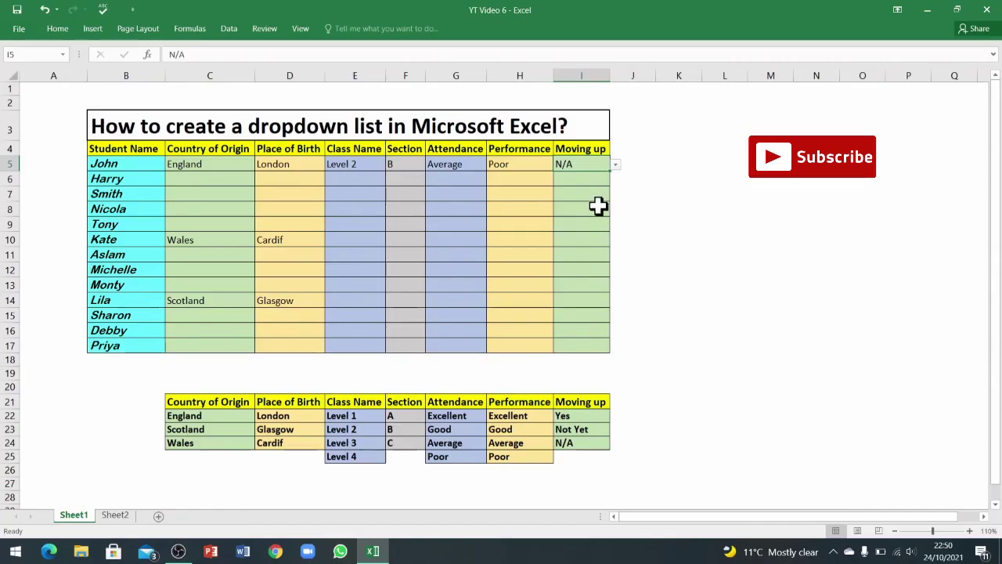
{"action": "left_click", "coordinate": [587, 227]}
{"action": "left_click", "coordinate": [616, 225]}
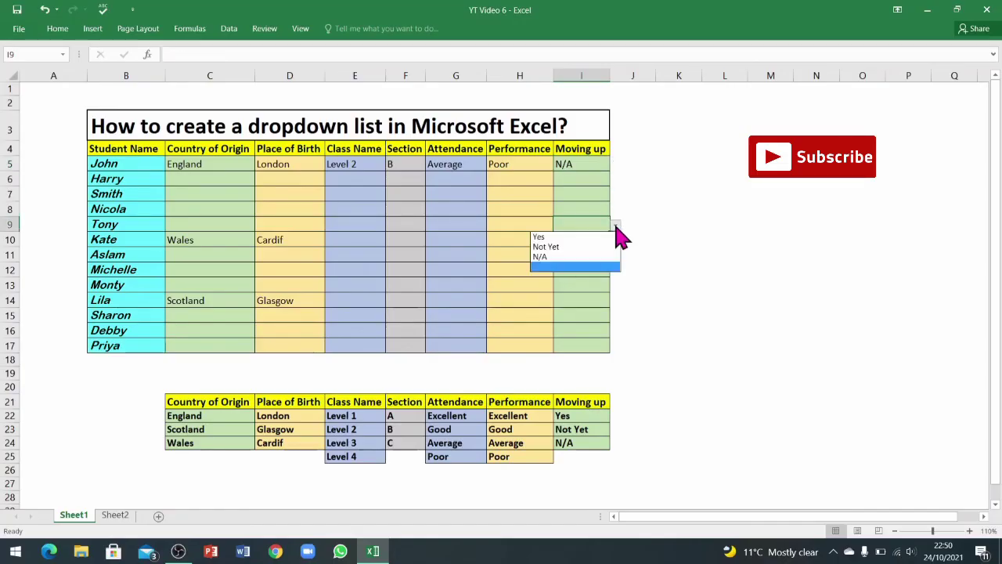
{"action": "left_click", "coordinate": [556, 246]}
{"action": "left_click", "coordinate": [582, 298]}
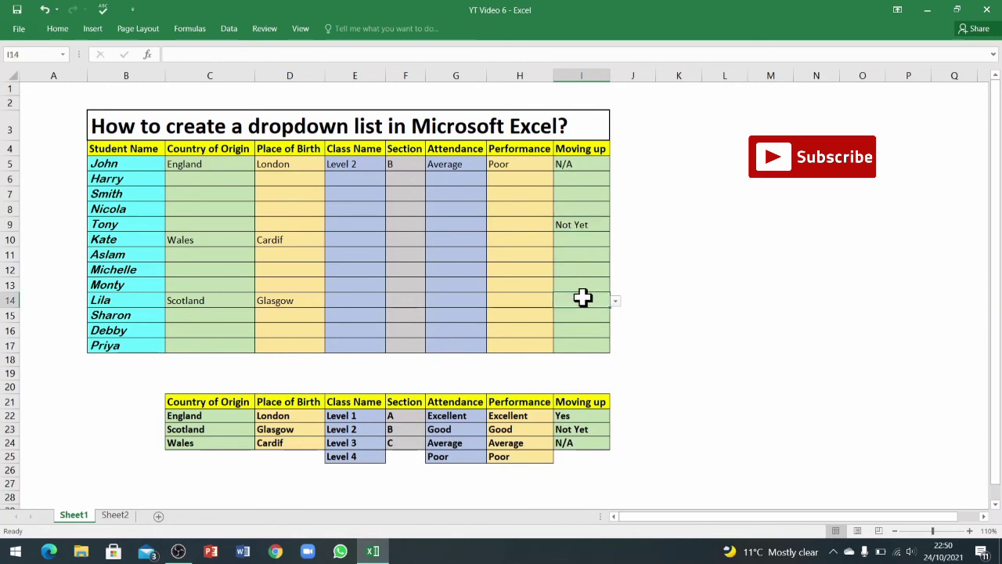
{"action": "left_click", "coordinate": [616, 303]}
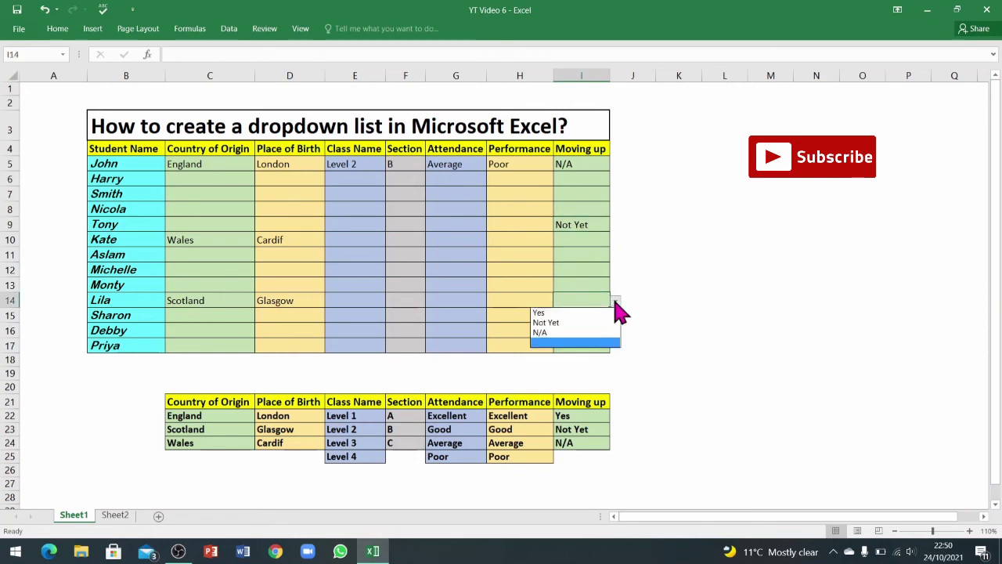
{"action": "left_click", "coordinate": [544, 313]}
{"action": "left_click", "coordinate": [578, 335]}
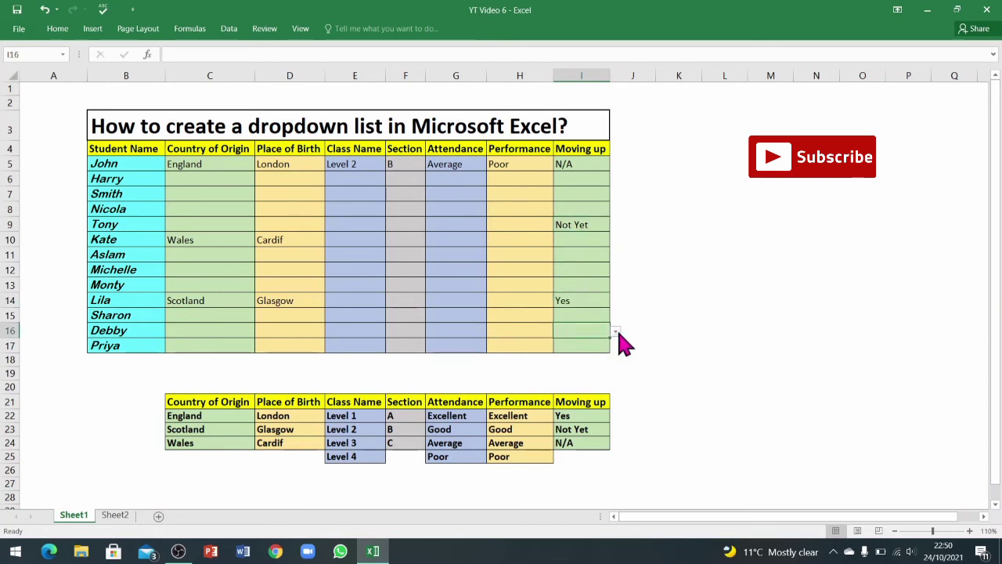
{"action": "left_click", "coordinate": [616, 332]}
{"action": "left_click", "coordinate": [553, 354]}
{"action": "left_click", "coordinate": [580, 346]}
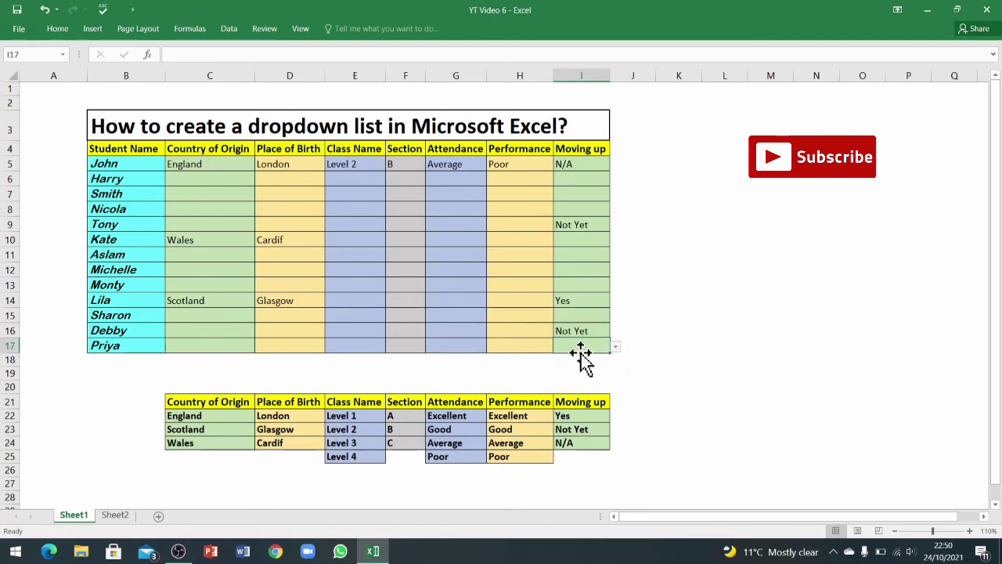
{"action": "left_click", "coordinate": [615, 347]}
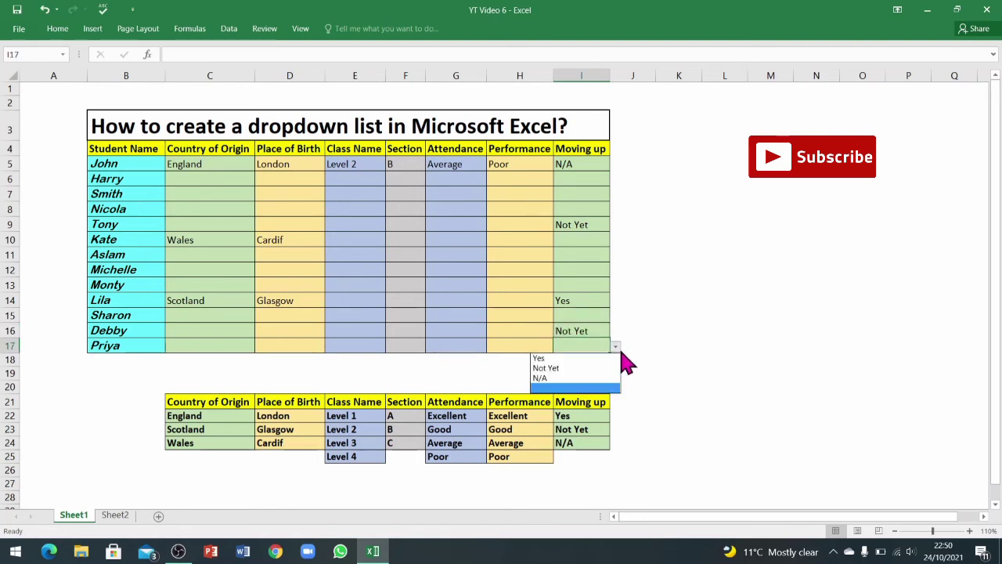
{"action": "left_click", "coordinate": [540, 358]}
Fill row 6 with Performance Good, Attendance Average, Section B and Class Name Level 3
{"action": "left_click", "coordinate": [518, 180]}
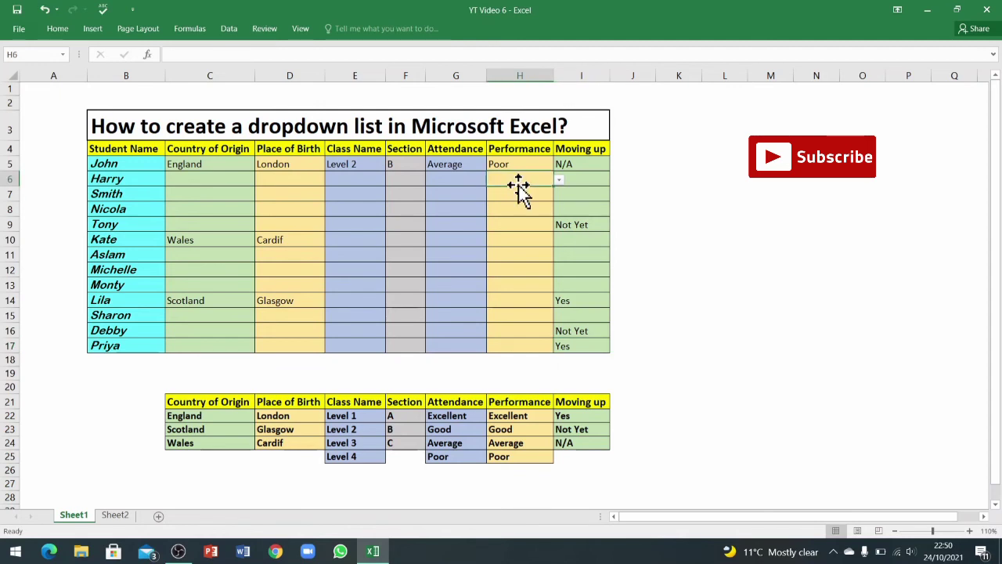
{"action": "left_click", "coordinate": [559, 180]}
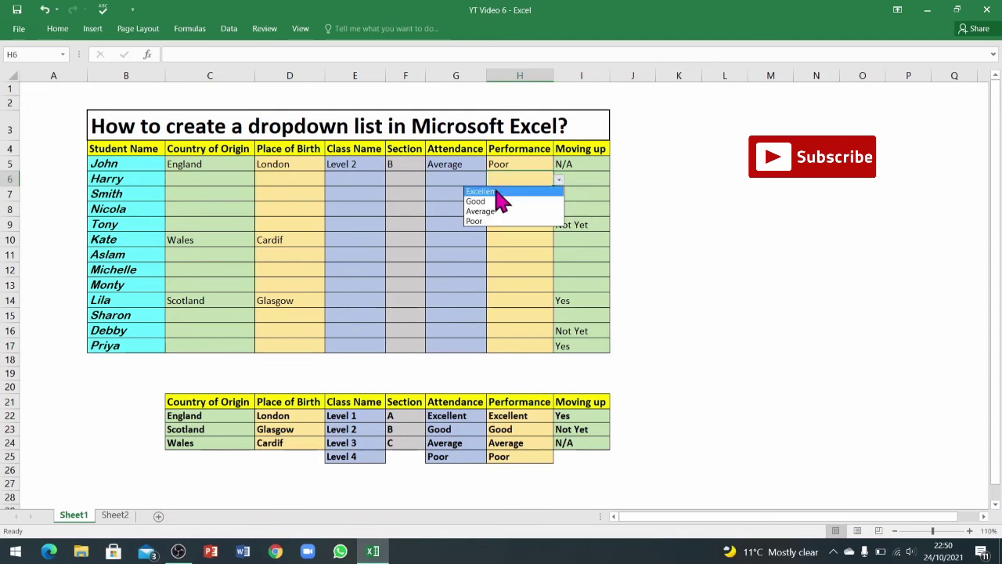
{"action": "key", "text": "Escape"}
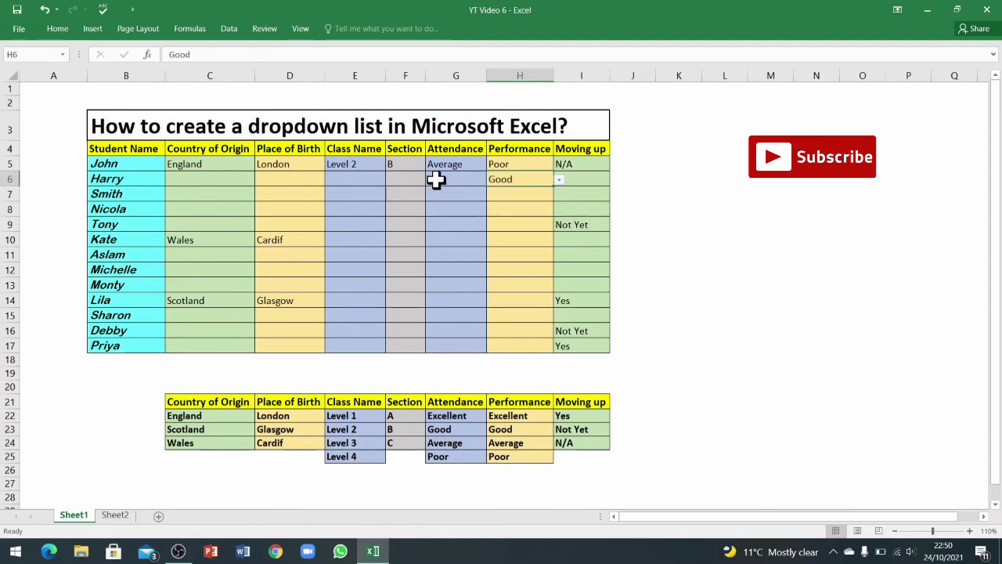
{"action": "left_click", "coordinate": [441, 181]}
{"action": "left_click", "coordinate": [491, 180]}
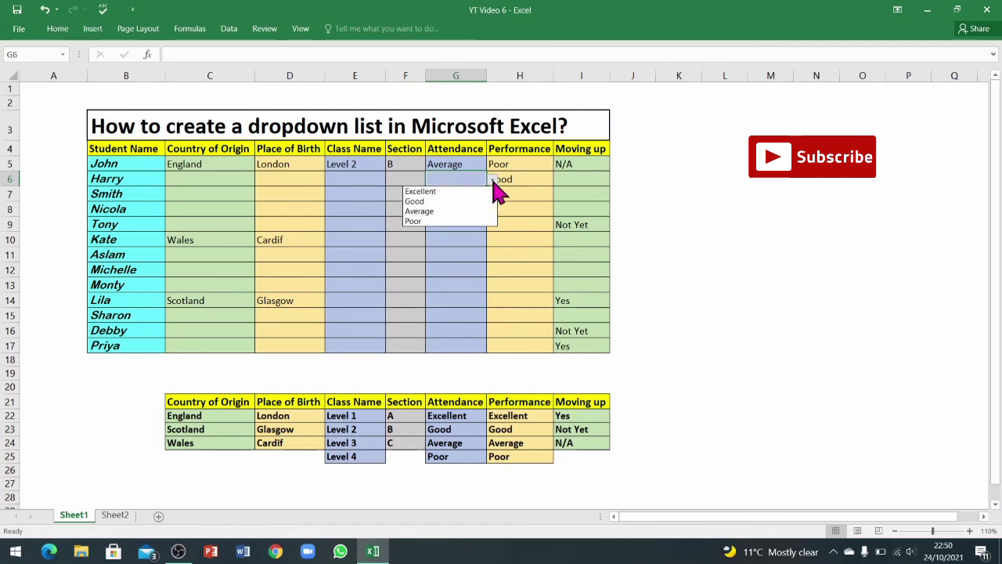
{"action": "left_click", "coordinate": [423, 211]}
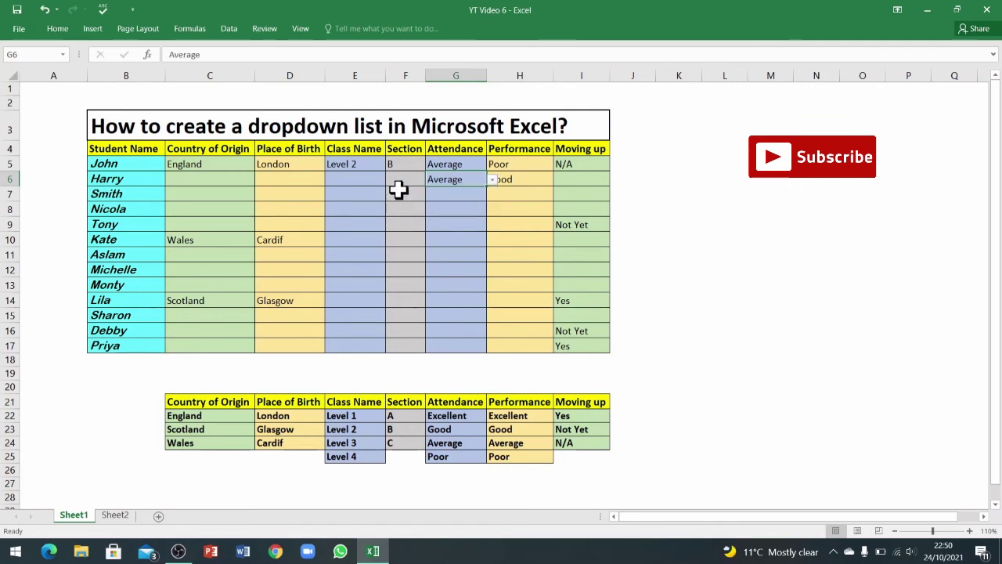
{"action": "left_click", "coordinate": [400, 179]}
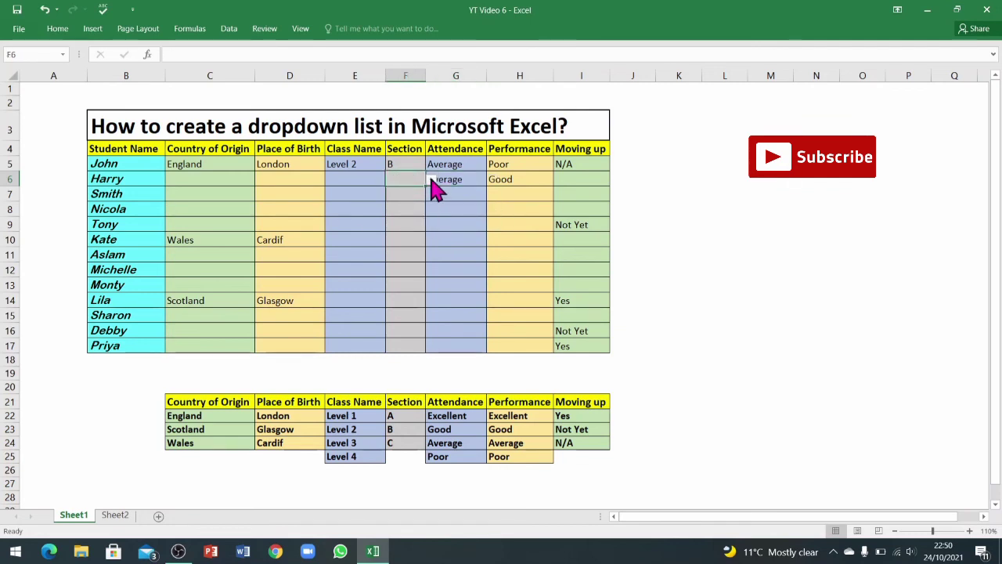
{"action": "left_click", "coordinate": [431, 180]}
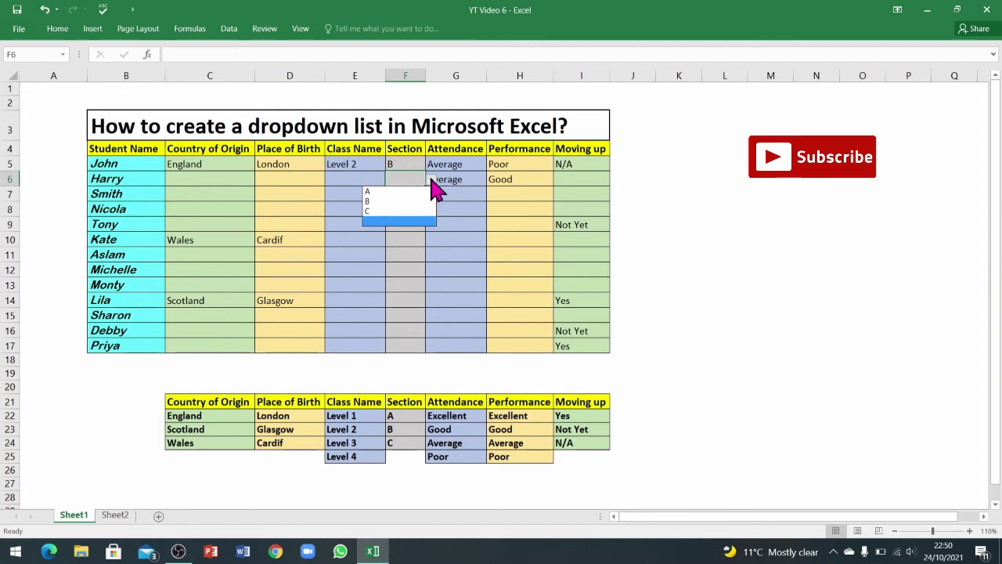
{"action": "left_click", "coordinate": [386, 202]}
{"action": "left_click", "coordinate": [361, 177]}
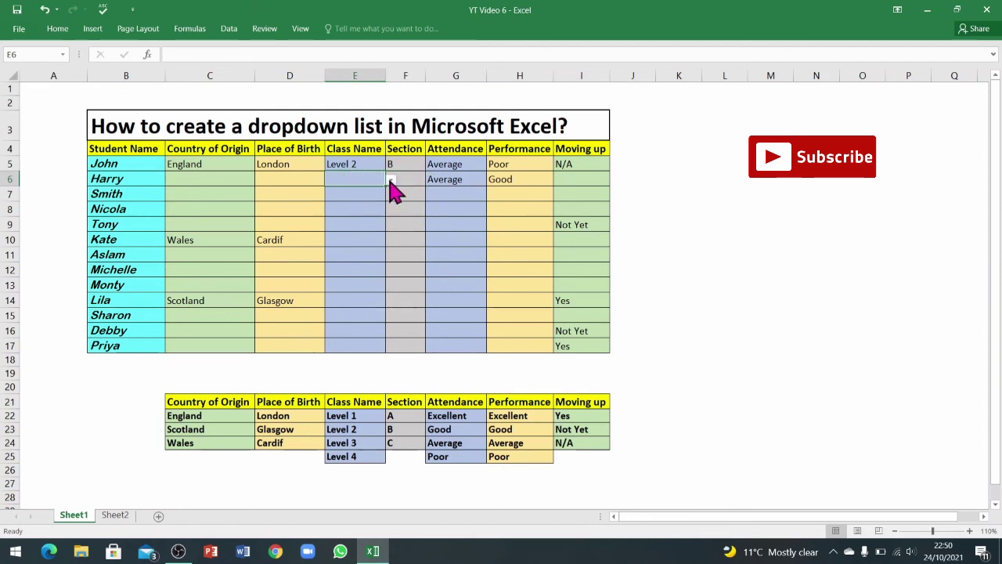
{"action": "left_click", "coordinate": [392, 182]}
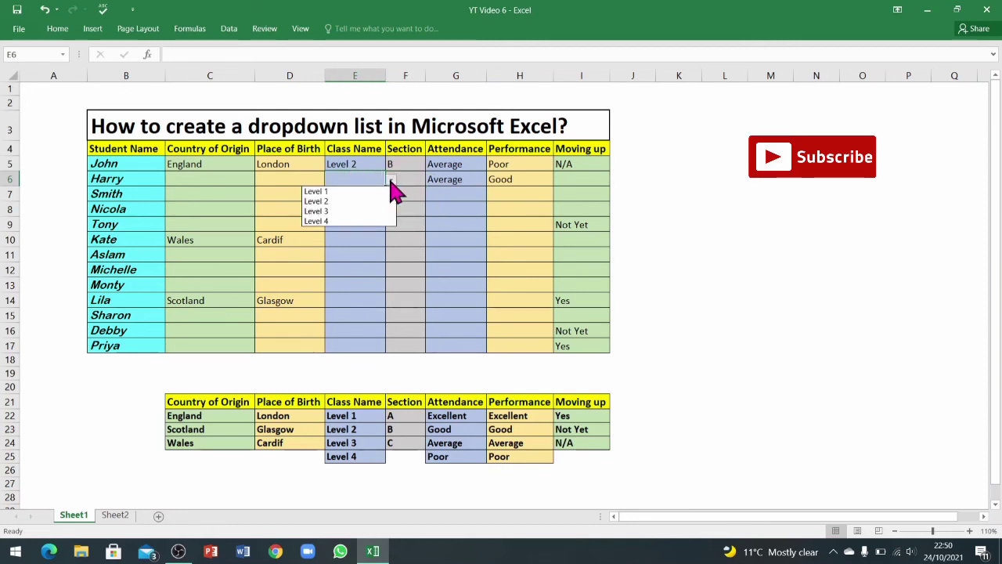
{"action": "left_click", "coordinate": [342, 210]}
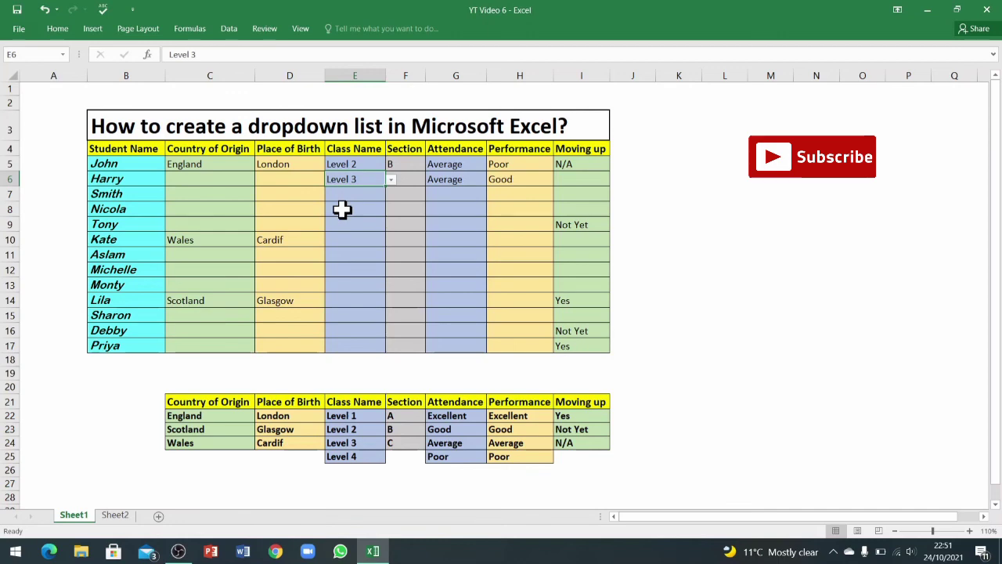
{"action": "left_click", "coordinate": [443, 331]}
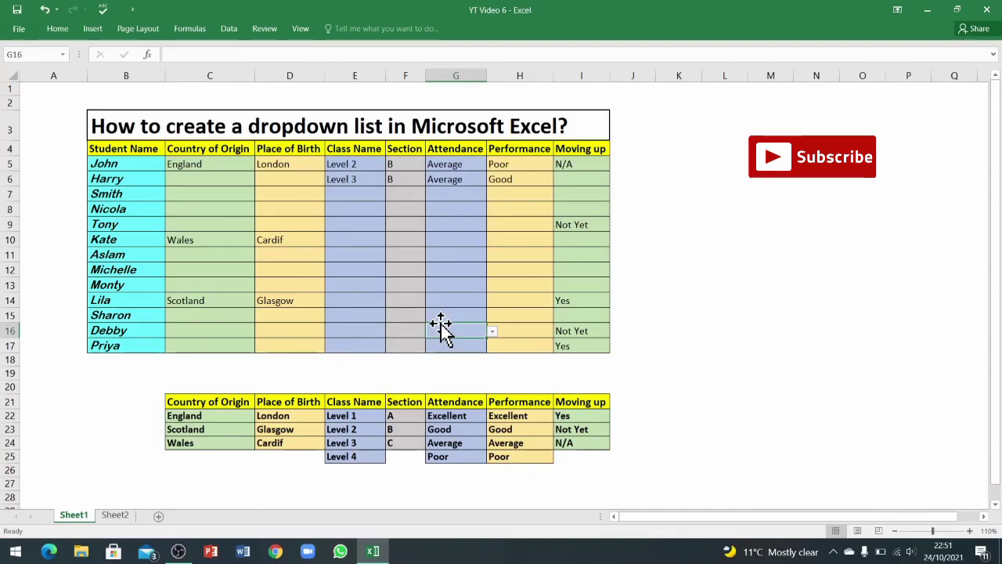